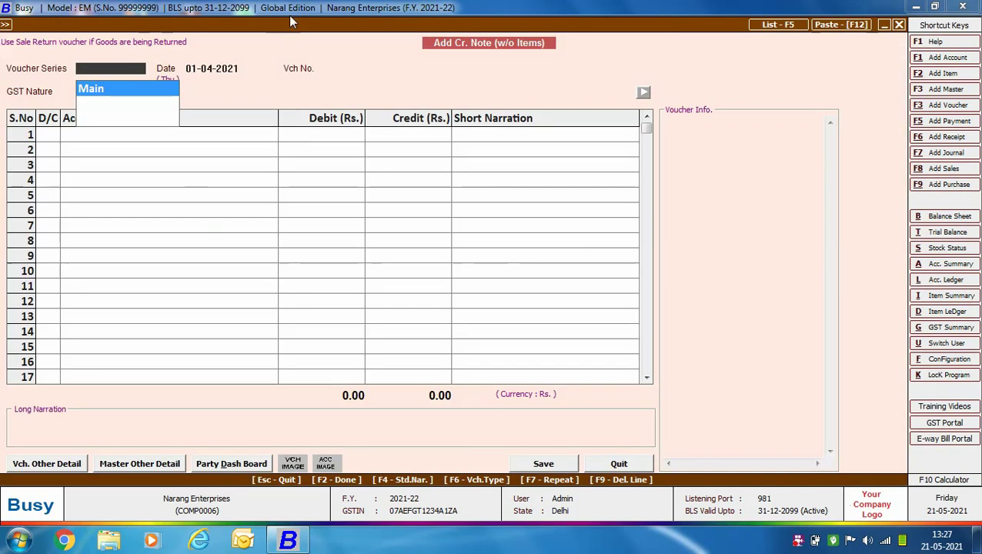
Start the credit note with series Main, date 10-04-2021 and GST nature 'Cr. Note Issued against Sale'
key("Return")
type("10")
key("Return")
key("Return")
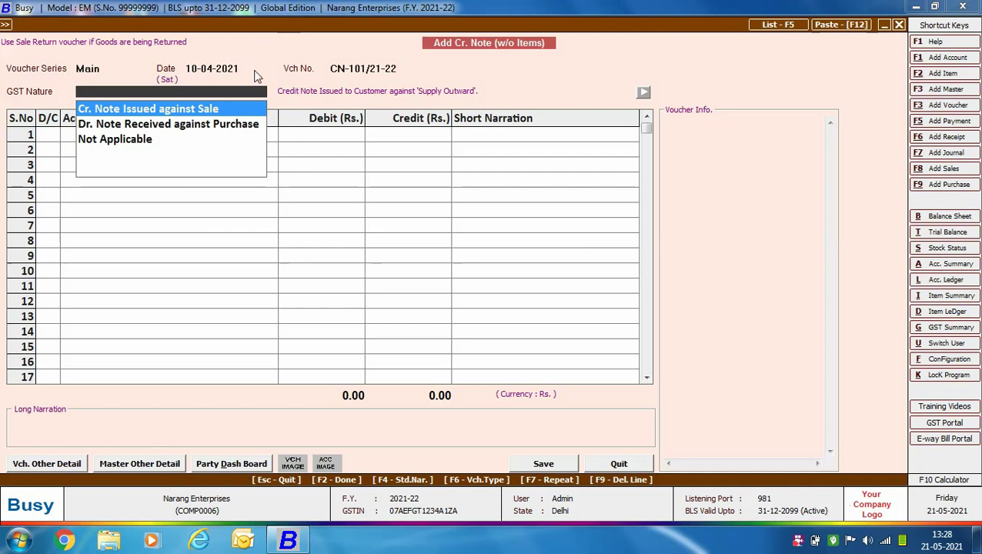
left_click(241, 109)
key("Return")
Credit Aman Traders 17,700 and debit Sales 15,000
type("am")
key("Return")
type("17700")
key("Return")
key("Return")
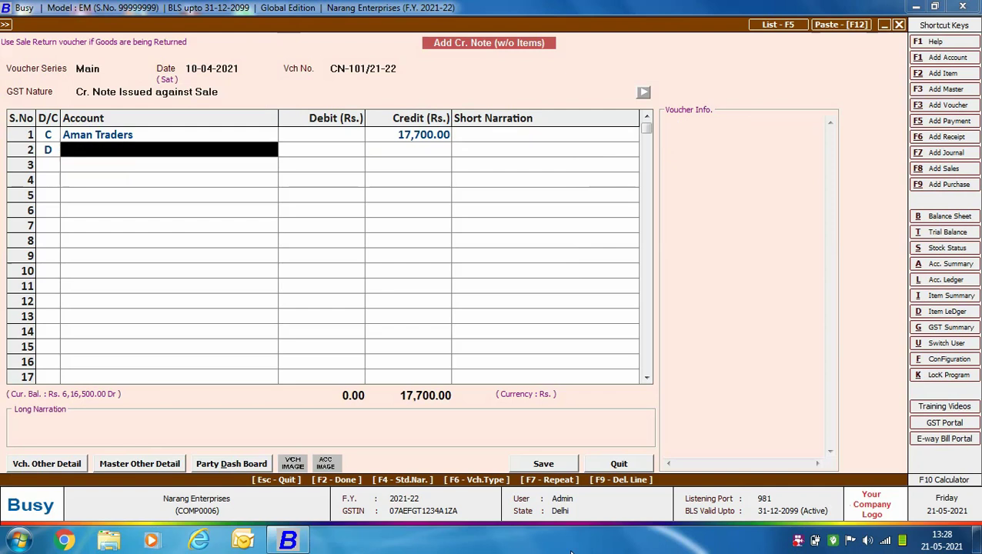
type("sal")
key("Down")
key("Down")
key("Return")
type("150000.00")
key("Return")
key("Return")
Debit CGST Output 1,350 and start the SGST Output line
key("Return")
type("cgst")
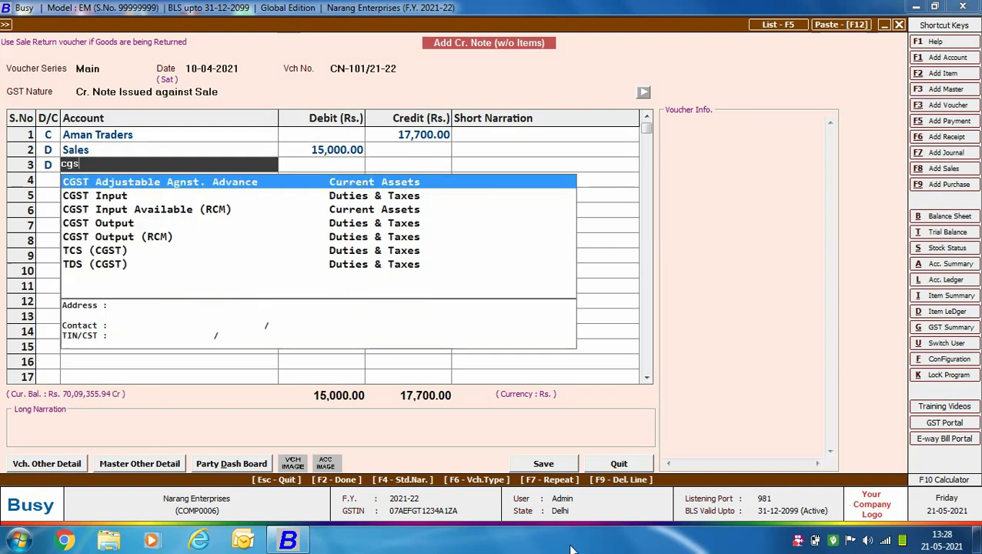
key("Down")
key("Down")
key("Down")
key("Return")
type("1350")
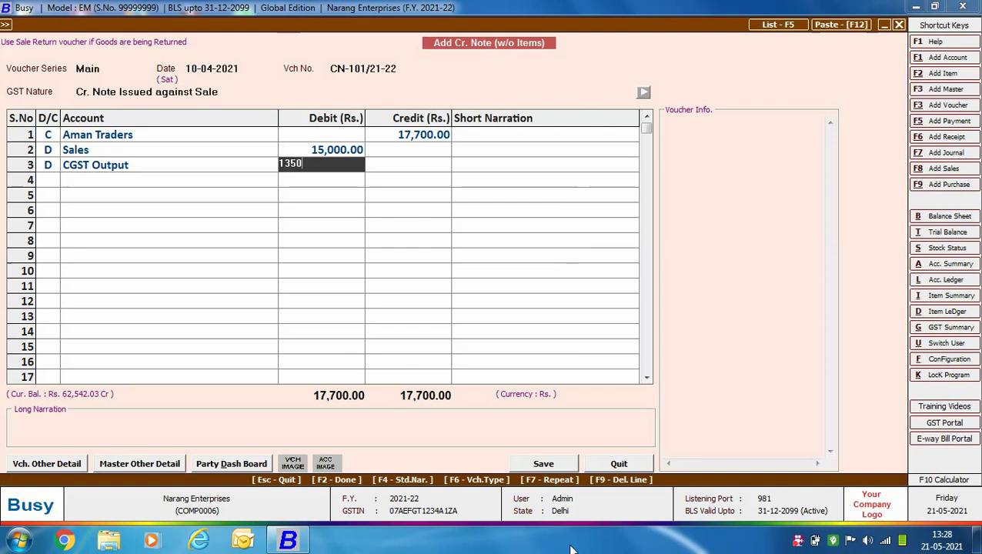
key("Return")
key("Return")
key("Return")
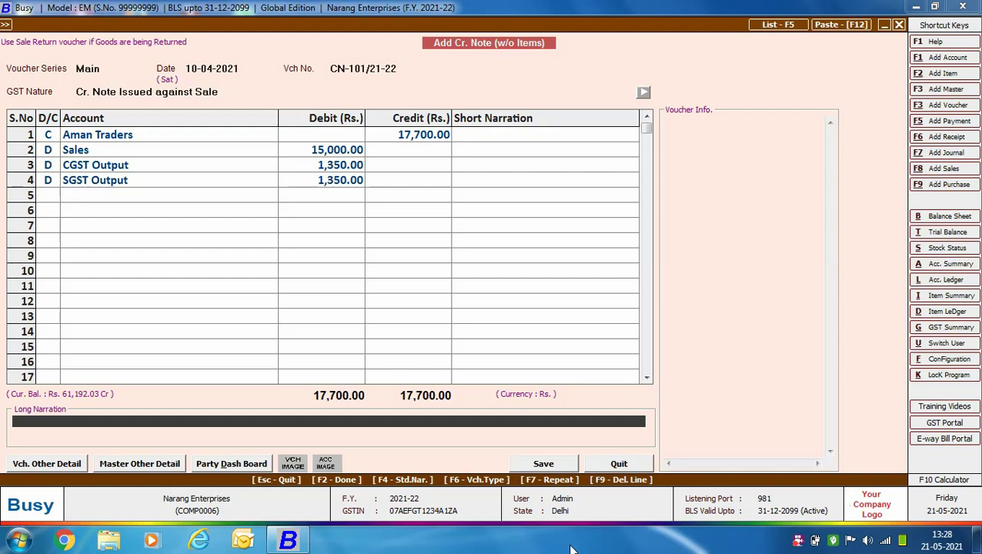
Set the GST adjustment reason to 02-Post Sale/Purc. Discount against original invoice 1/2021-22
key("Return")
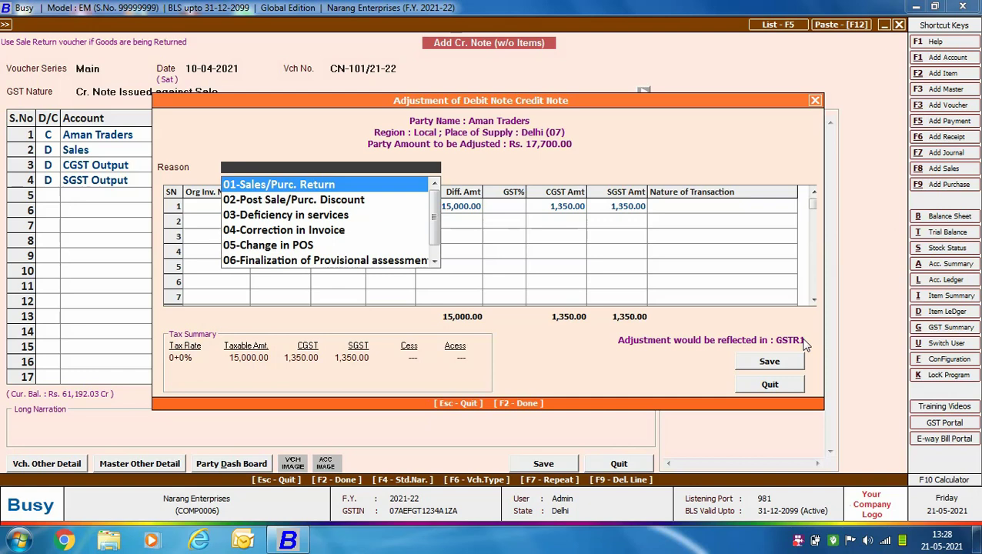
key("Down")
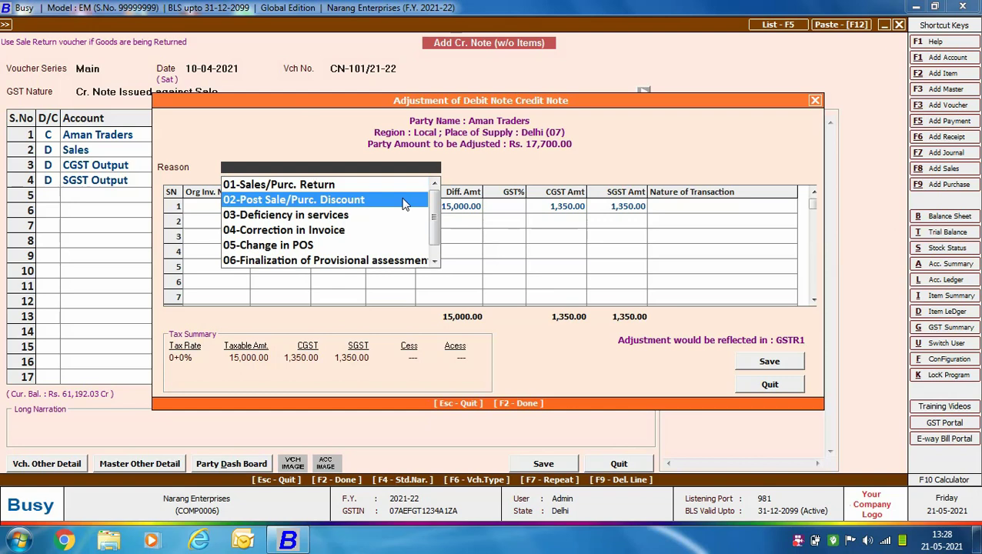
left_click(404, 203)
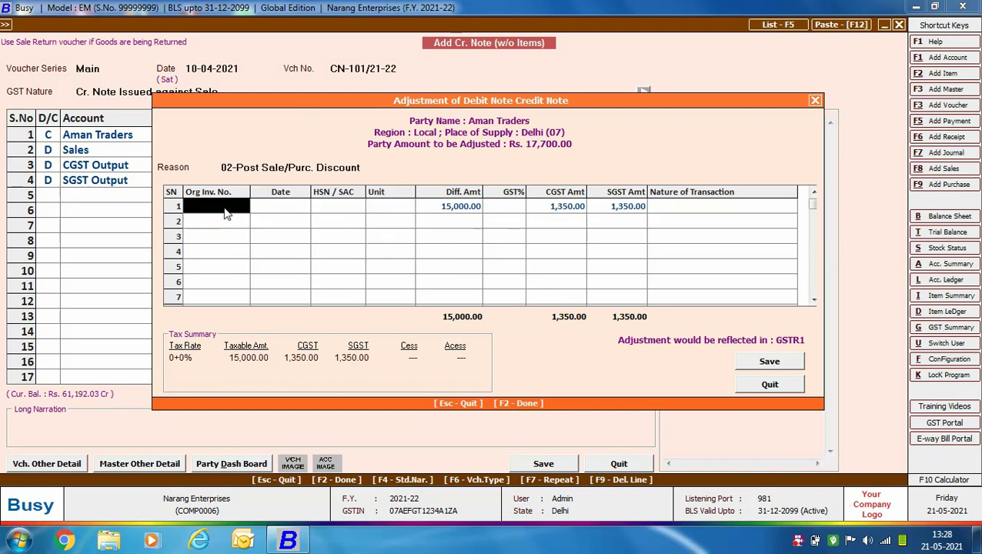
type("1/2021-22")
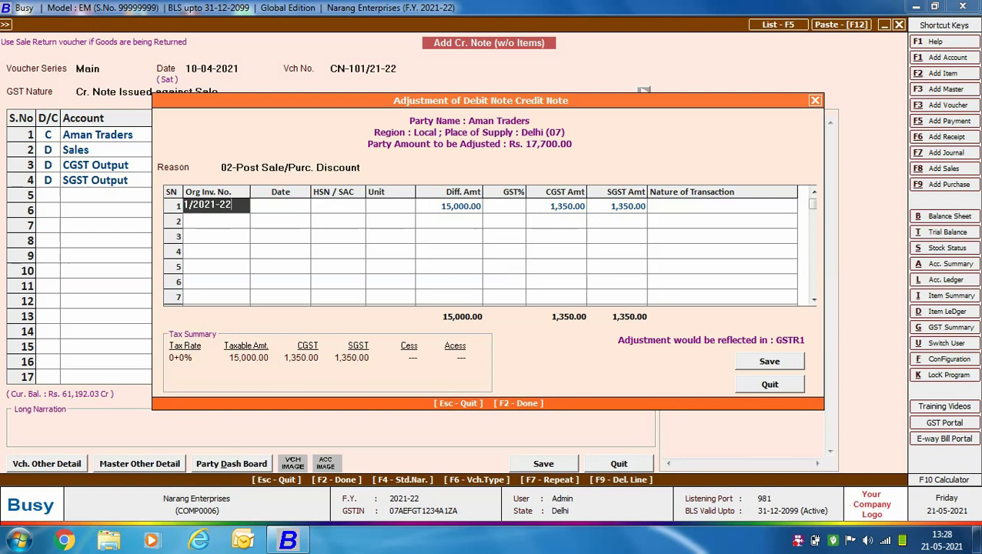
key("Return")
Enter 18% GST, keep Registered as transaction nature, and save the credit note
key("Return")
key("Return")
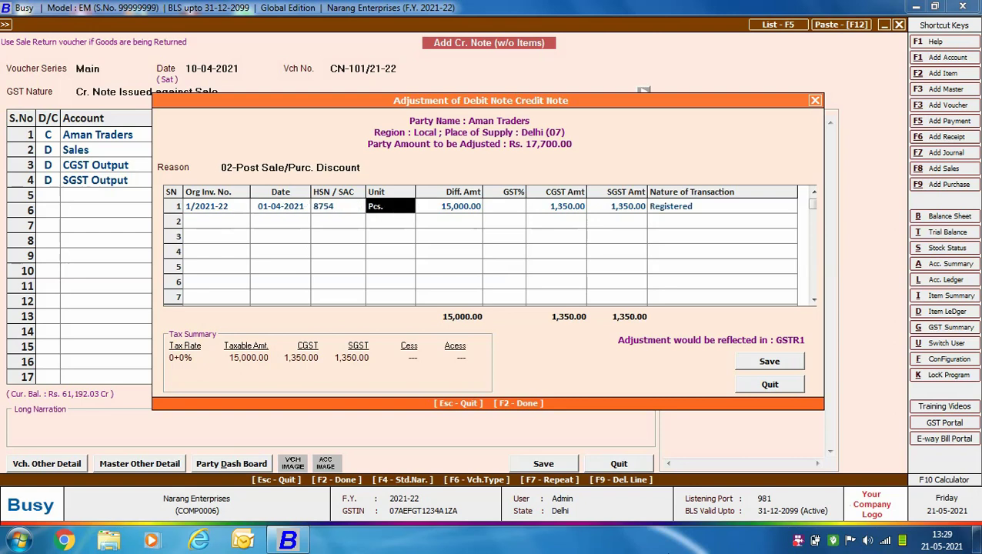
key("Return")
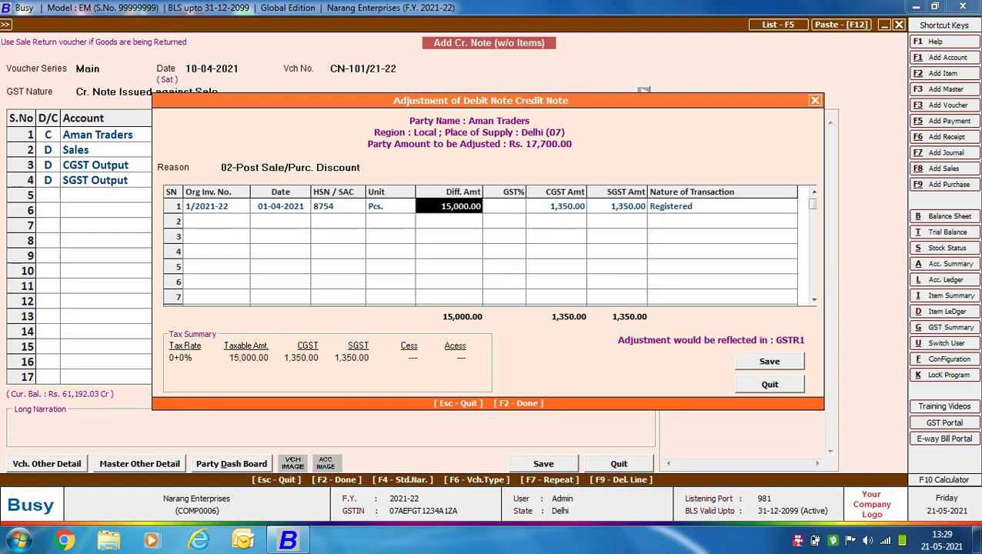
key("Return")
type("18")
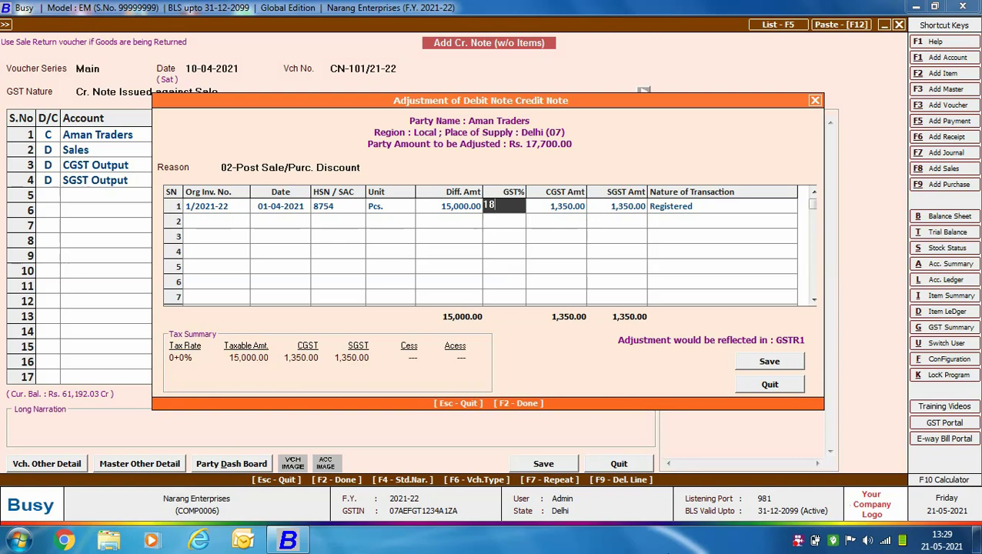
key("Return")
key("Return")
key("Return")
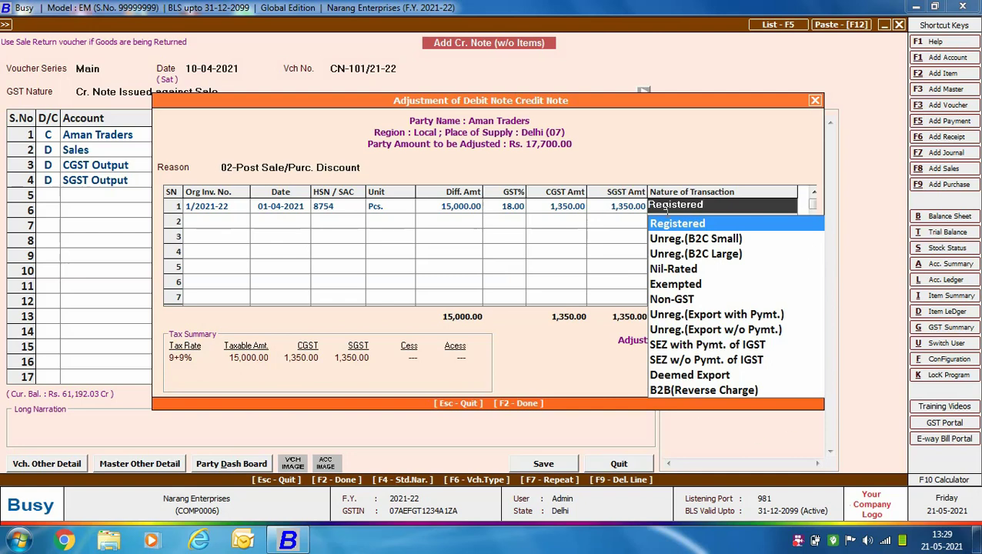
key("Return")
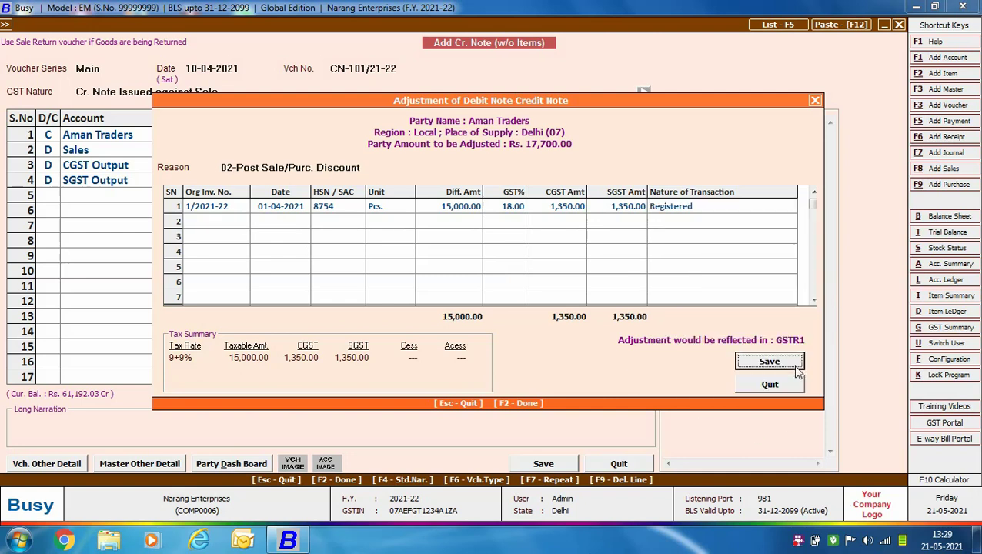
left_click(743, 363)
key("Return")
key("Return")
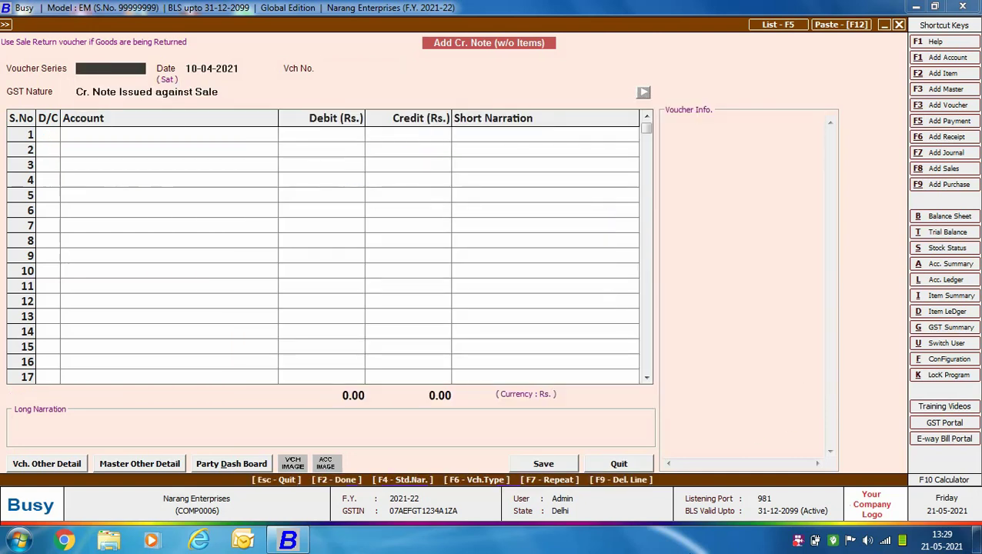
Close the blank credit note and expand the Sales Return (Cr. Note) options
key("Escape")
left_click(244, 63)
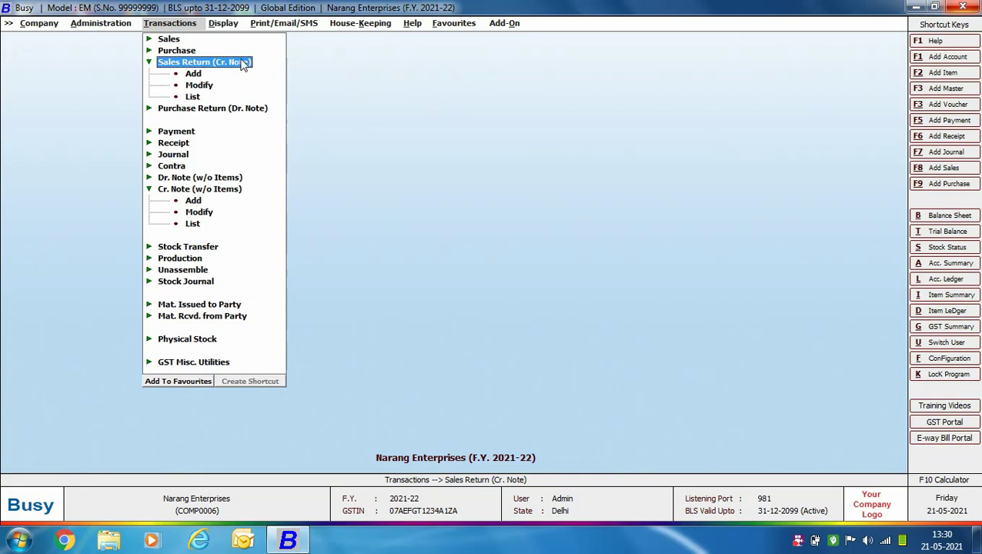
Add sales return SR-111/21-22 dated 12-04-2021, sale type I/GST-28%, party Nayjyot Industries
left_click(194, 75)
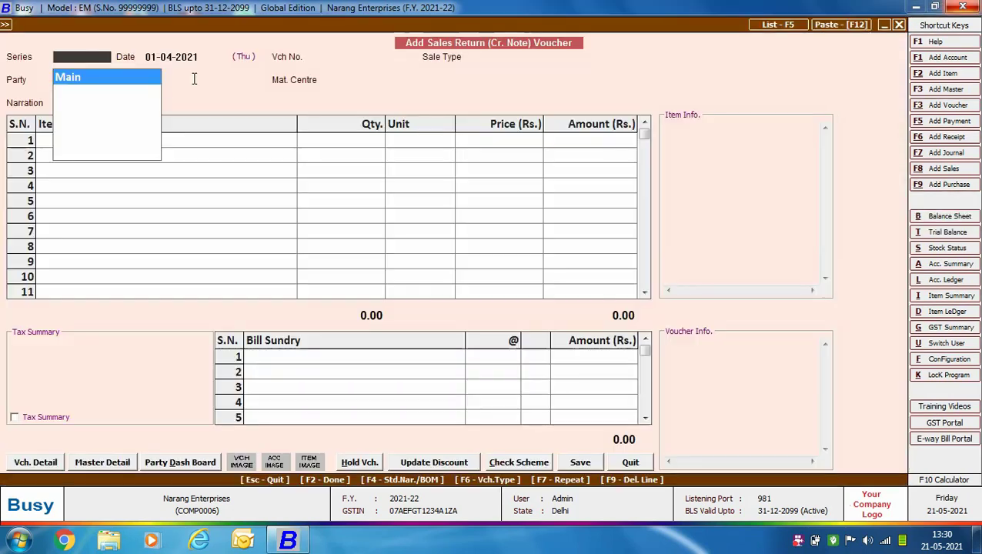
key("Return")
type("12")
key("Return")
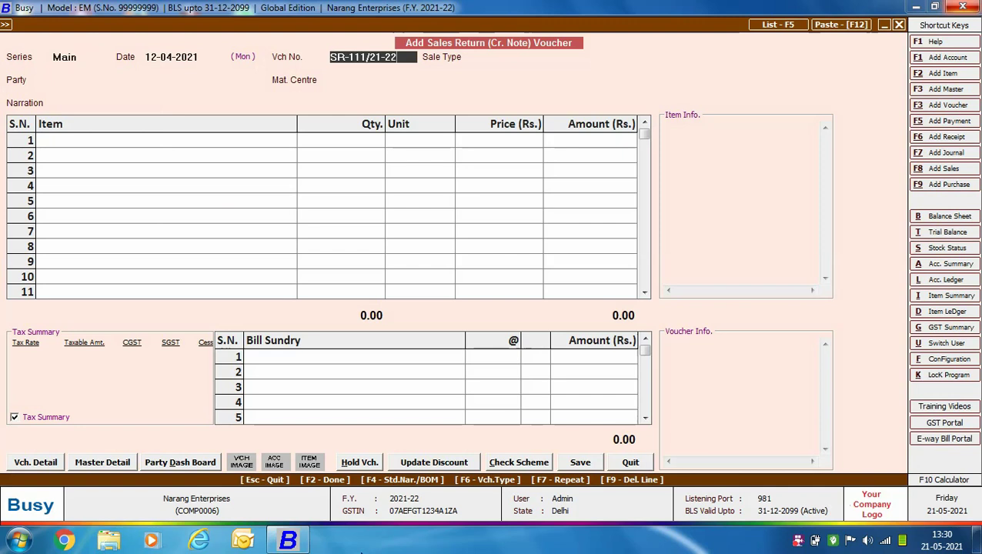
key("Return")
key("Down")
key("Down")
key("Down")
key("Down")
key("Down")
key("Return")
type("NA")
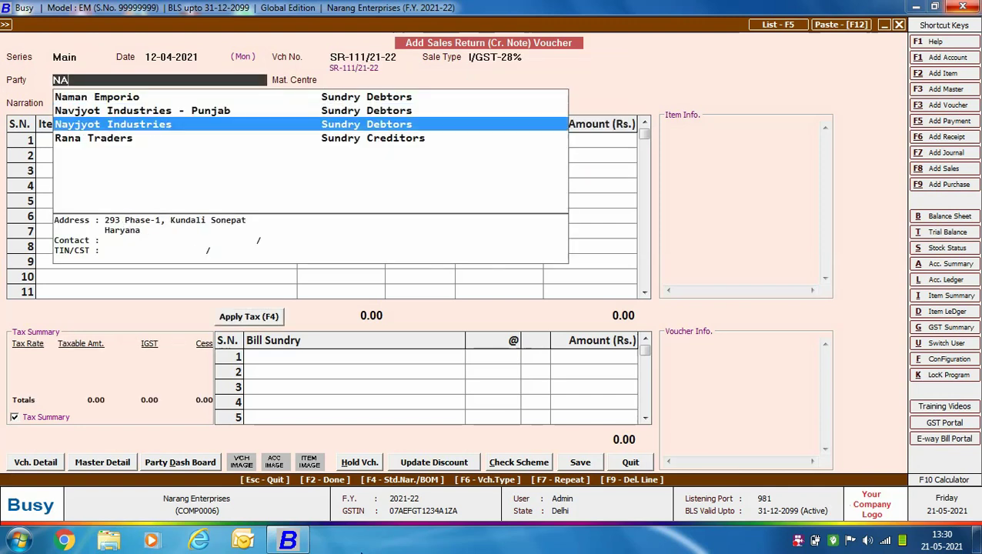
key("Return")
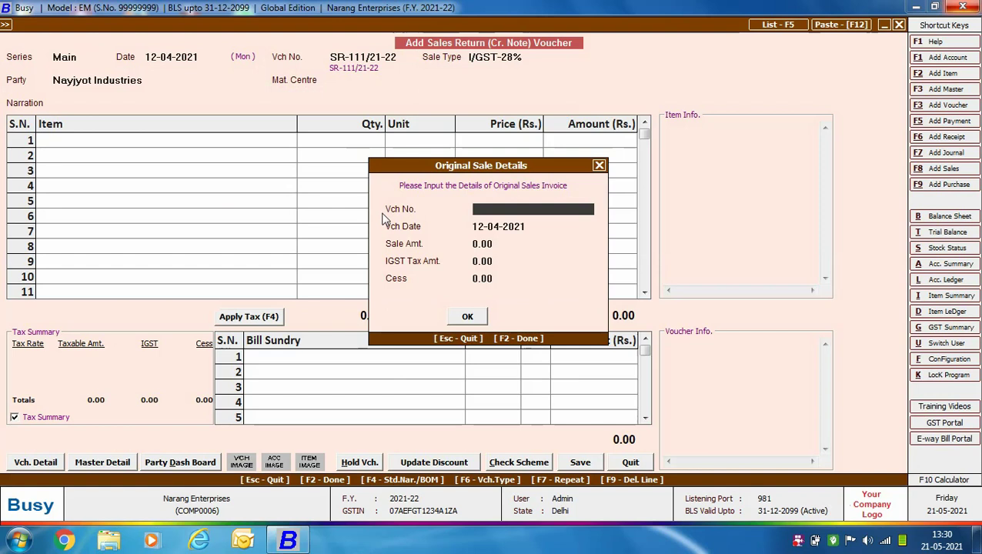
Link original sale 2/2021-22 dated 01-04-2021 for 55,000
type("2/2021-22")
key("Return")
type("01-04-2021")
key("Return")
type("55000")
key("Return")
key("Return")
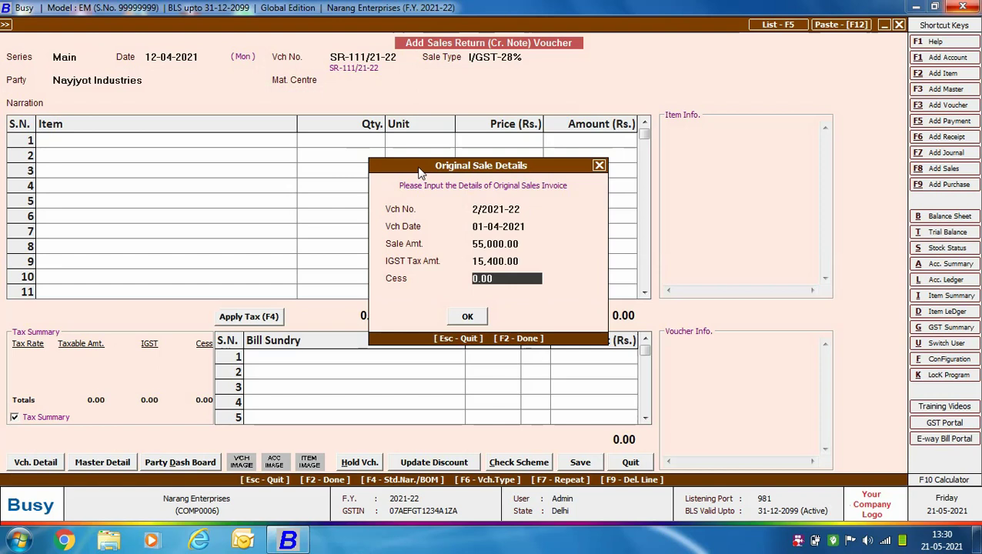
Enter 10 Bluetooth Earphones at 550 as the returned item
left_click(467, 317)
key("Return")
type("bl")
key("Return")
type("10")
key("Return")
type("550")
key("Return")
Add 28% IGST as a bill sundry, save the 7,040 sales return, and close the form
key("Return")
key("Return")
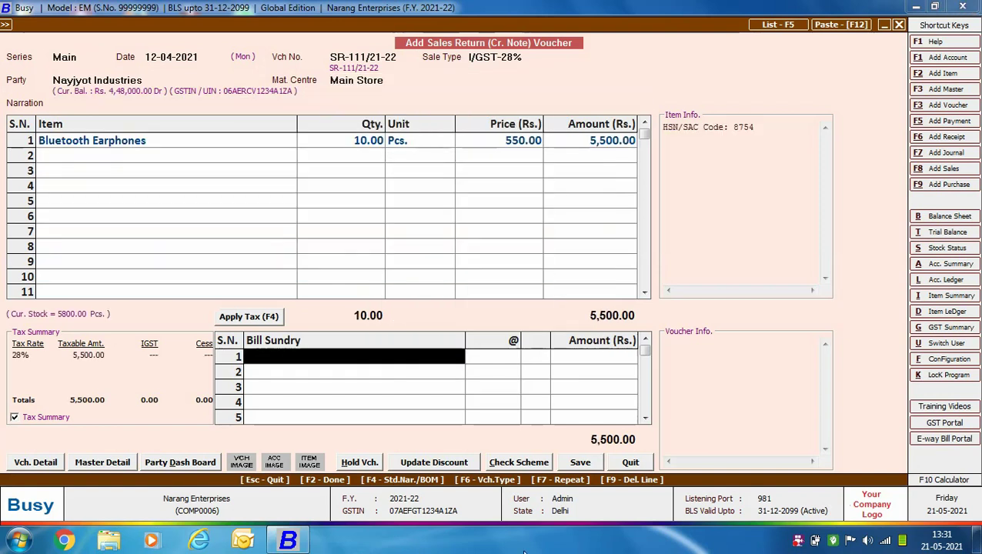
key("F4")
key("Return")
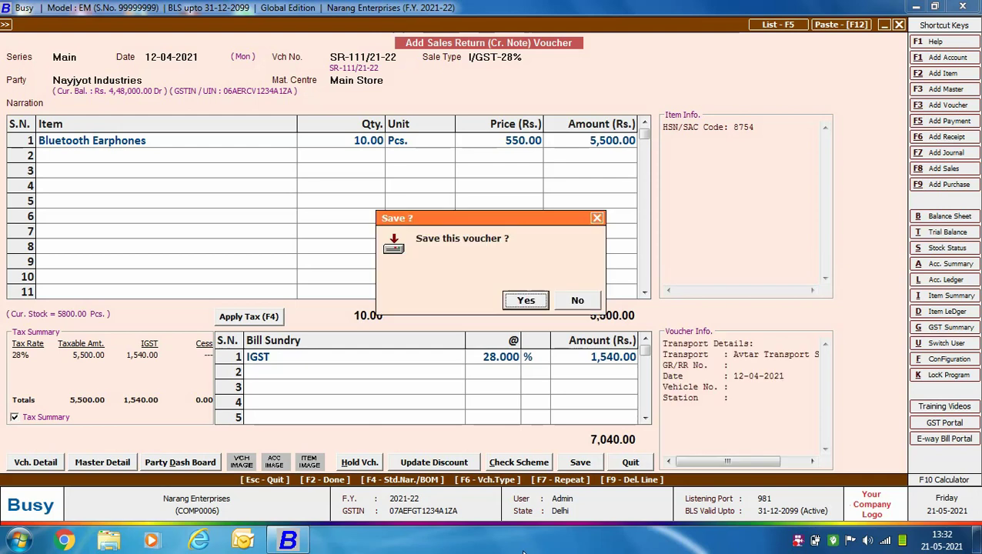
key("Return")
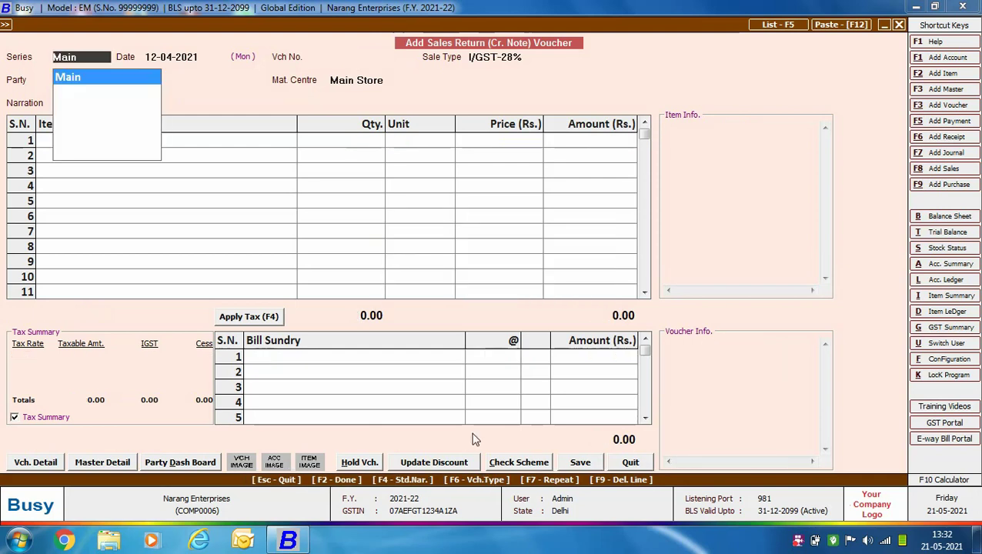
key("Escape")
key("Escape")
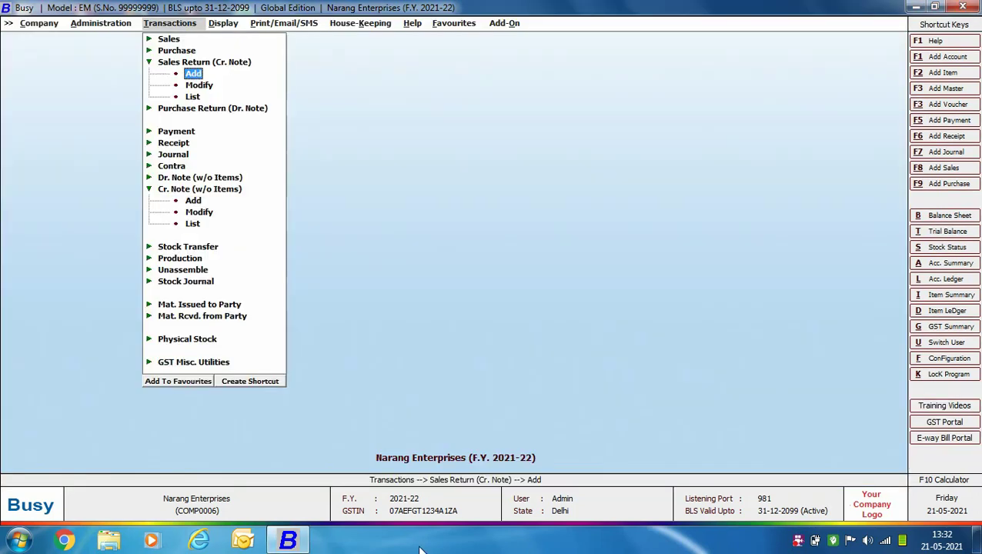
Expand Dr. Note (w/o Items) to show Add, Modify and List
left_click(179, 178)
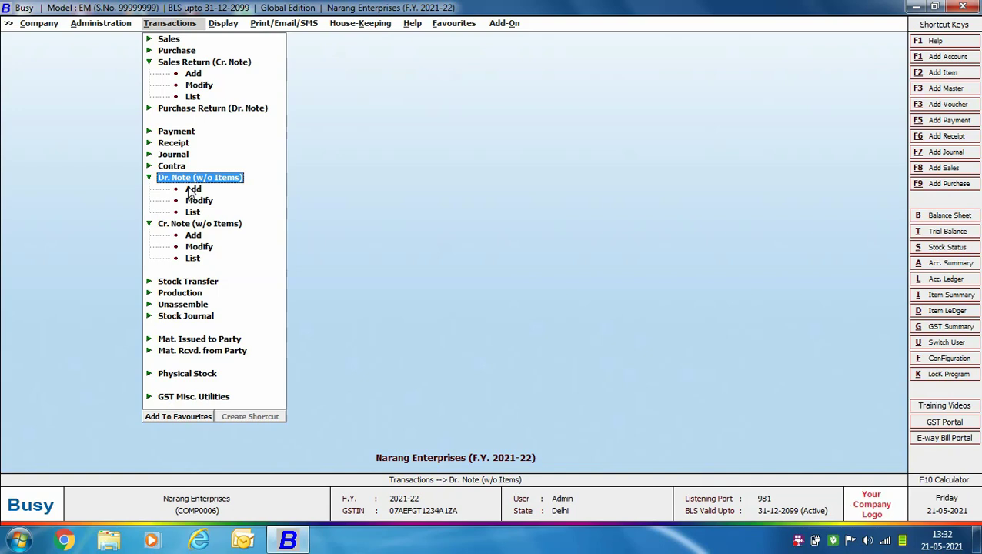
Add a debit note with series Main, date 12-04-2021, GST nature 'Dr. Note Issued against Sale'
left_click(192, 189)
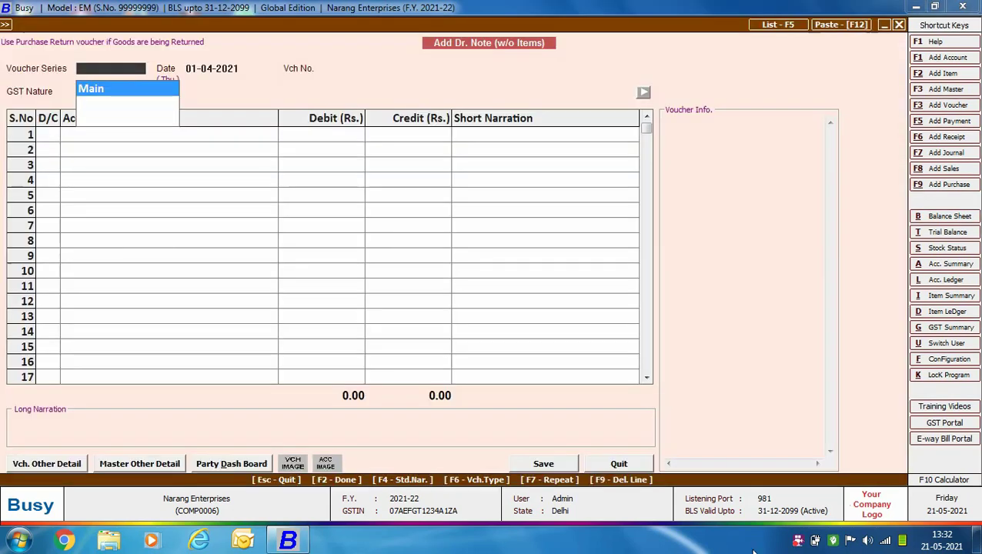
key("Return")
type("12")
key("Return")
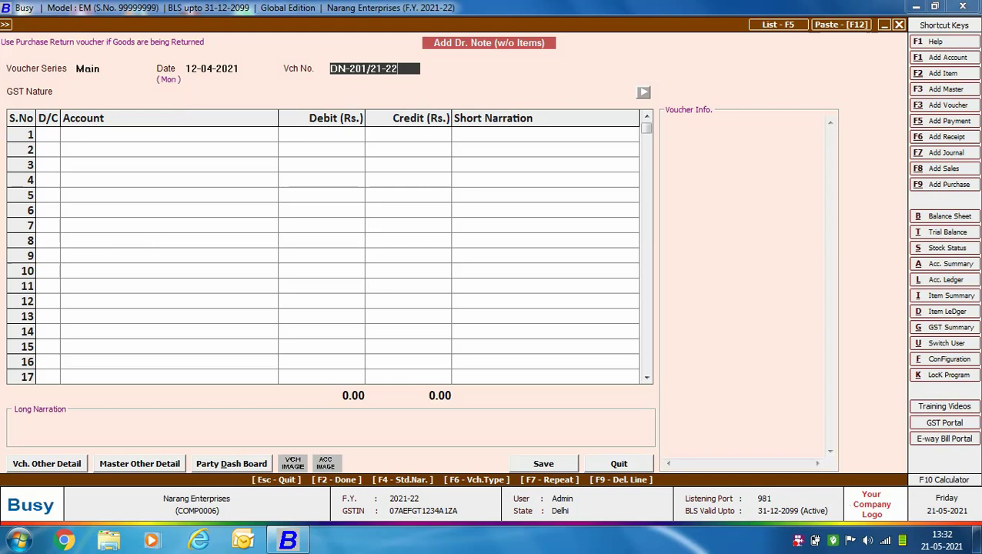
key("Return")
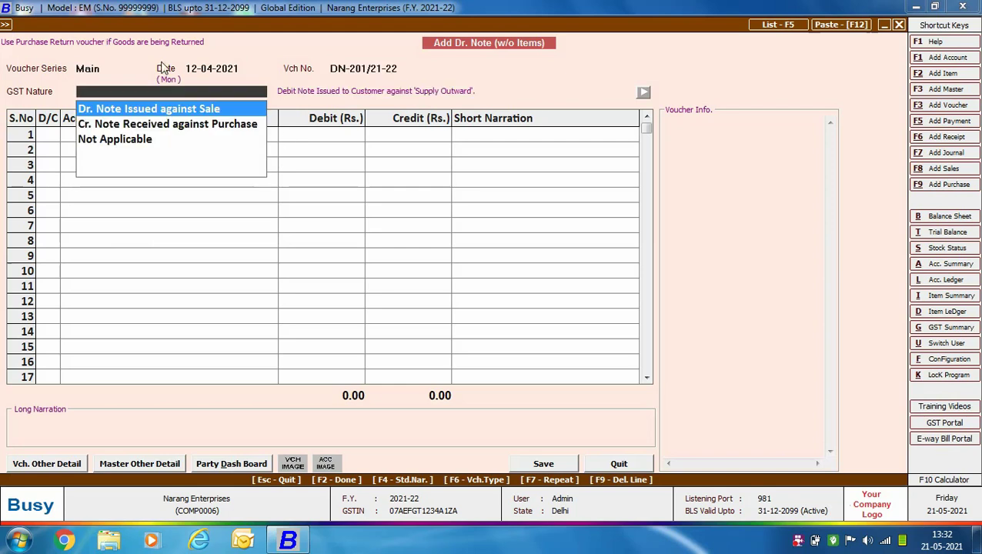
key("Return")
Debit Aman Traders 4,720 and credit Sales 4,000
key("Return")
type("ama")
key("Return")
type("4720")
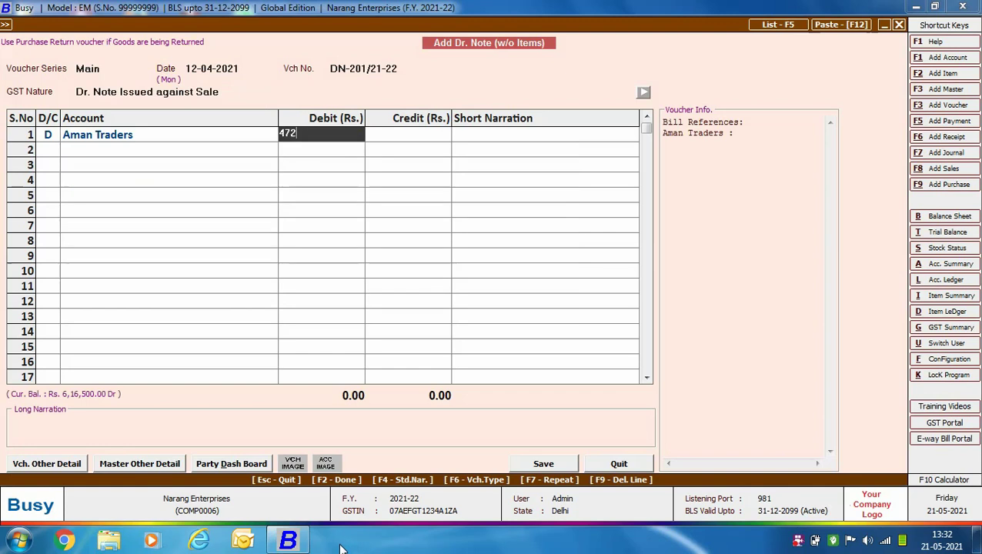
key("Return")
key("Return")
key("Return")
type("sAL")
key("Down")
key("Return")
type("4000")
key("Return")
key("Return")
key("Return")
Credit CGST Output and SGST Output 360 each to balance the voucher
type("cgs")
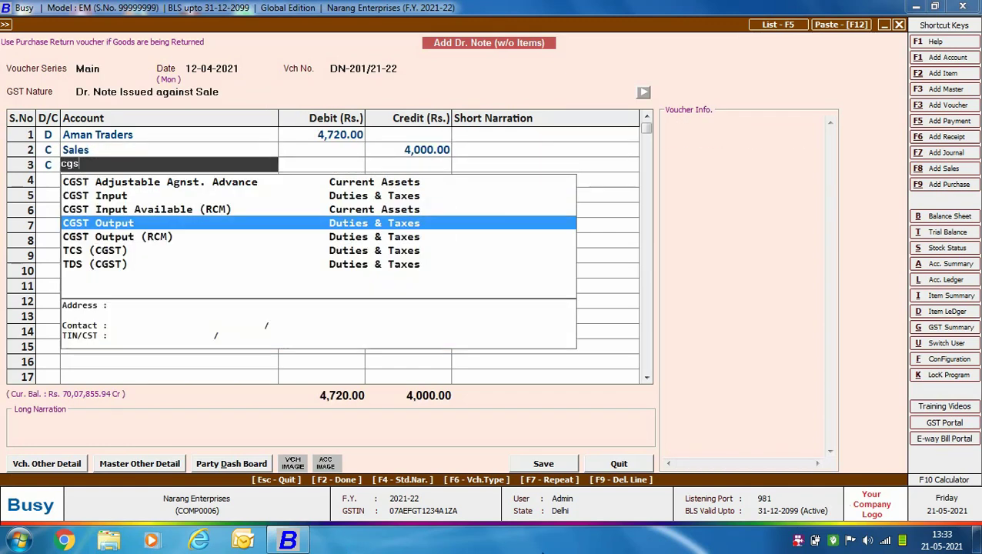
key("Return")
key("Return")
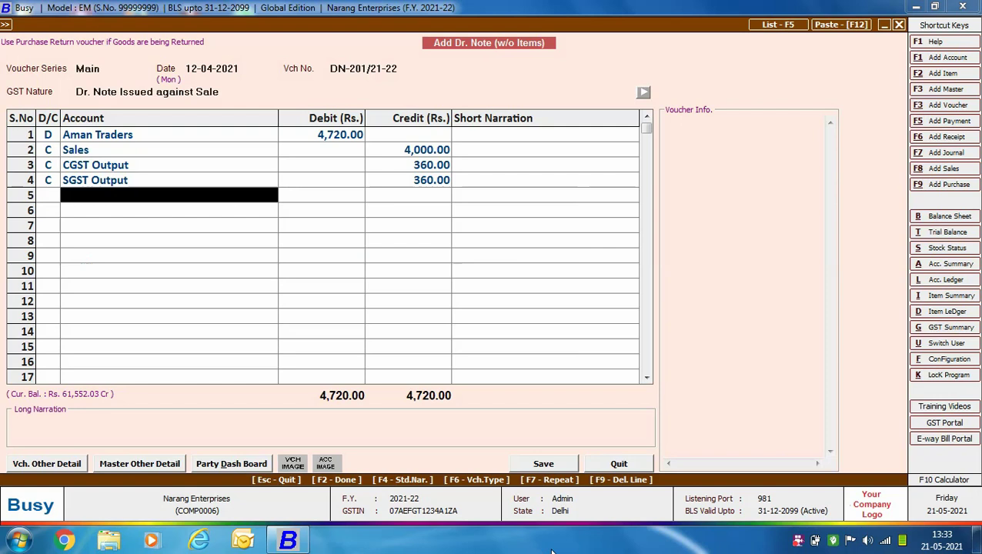
key("Return")
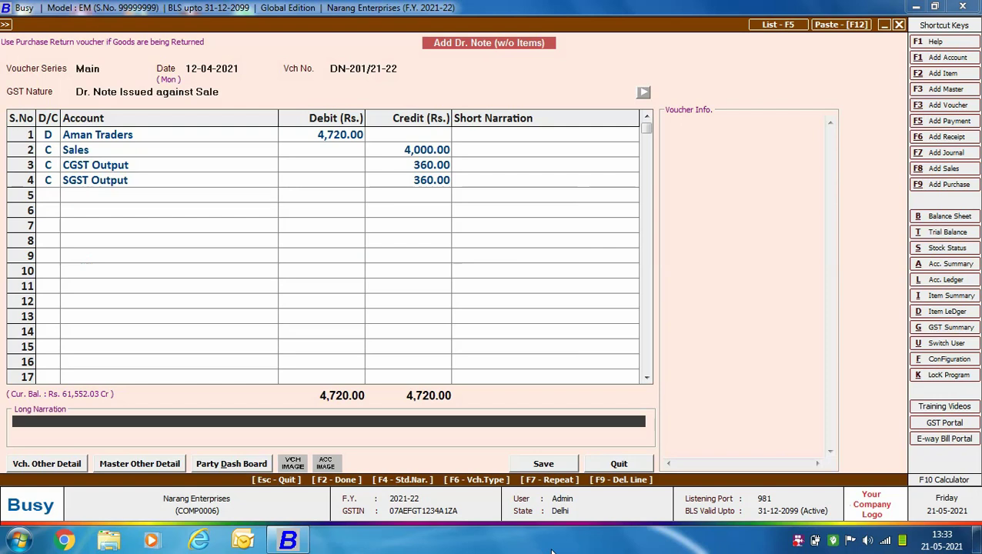
key("Return")
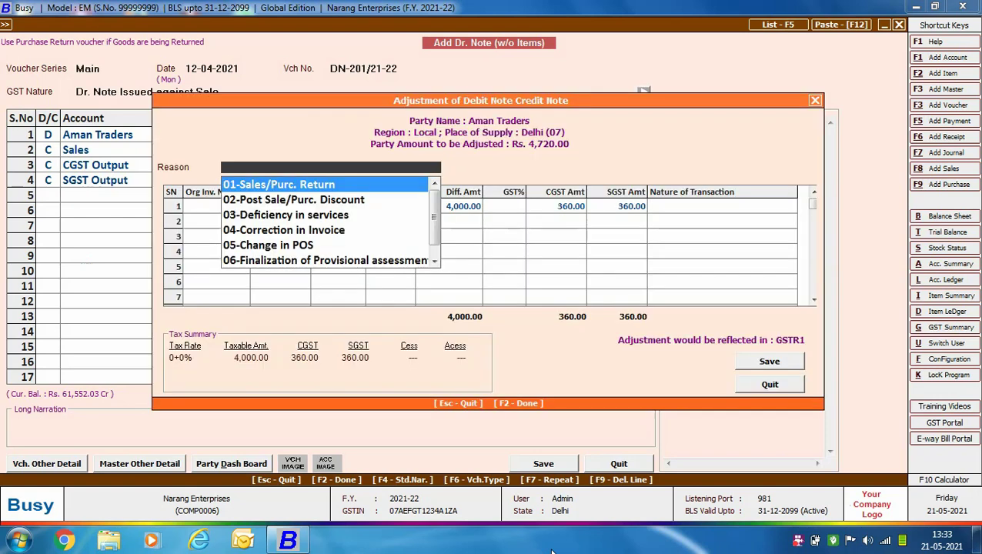
Adjust GST with reason 04-Correction in Invoice, invoice 3/2021-22, 18% GST, Registered
key("Down")
key("Down")
key("Down")
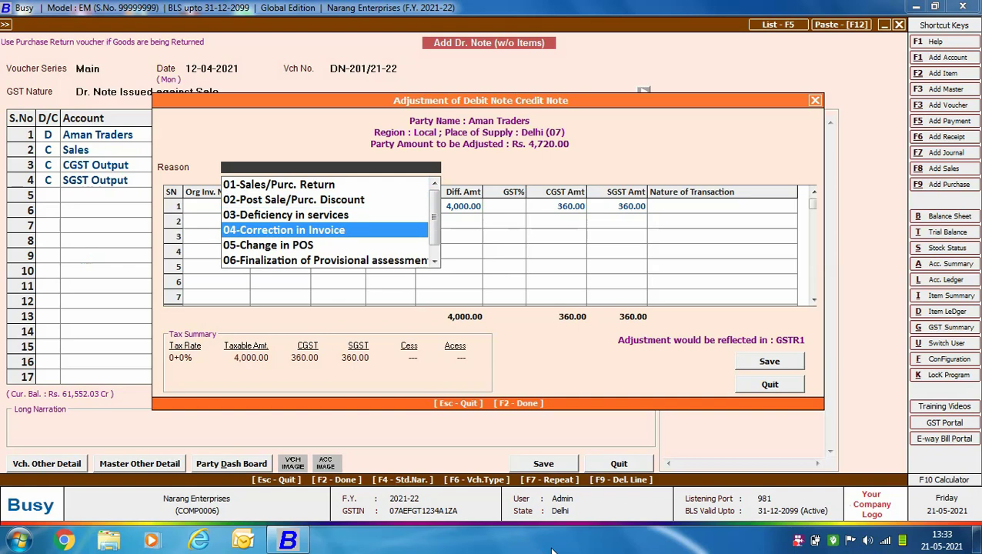
key("Return")
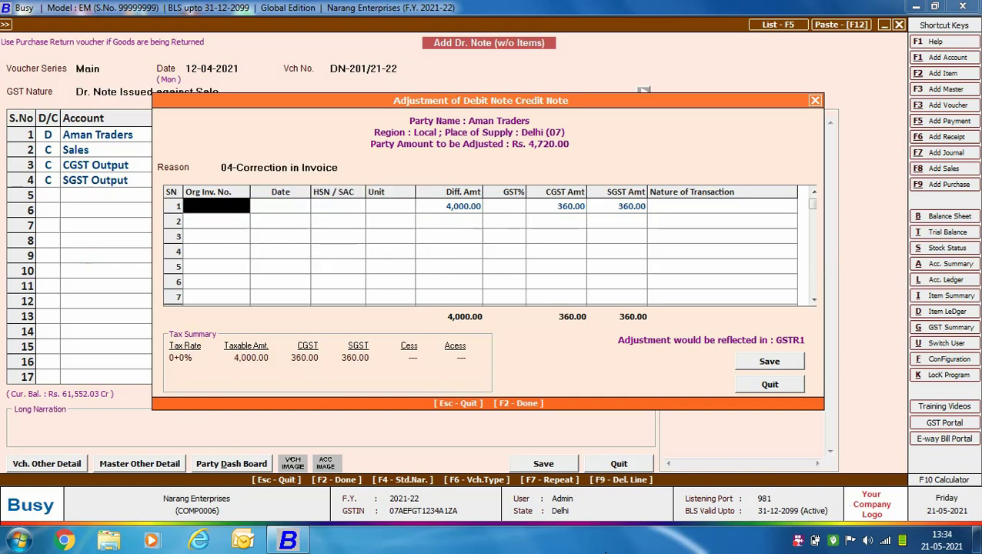
type("3/2021-22")
key("Return")
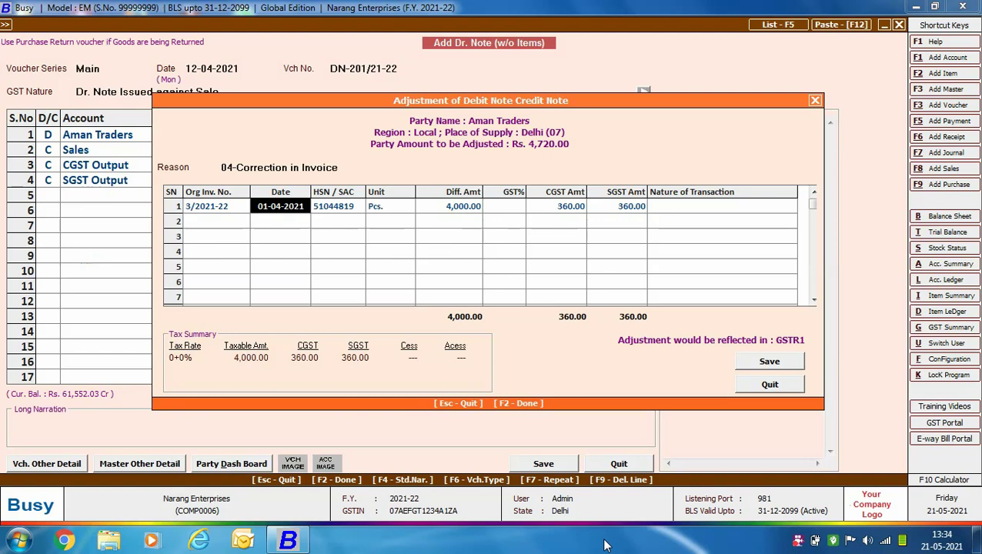
key("Return")
key("Return")
key("Return")
key("Return")
type("18")
key("Return")
key("Return")
key("Return")
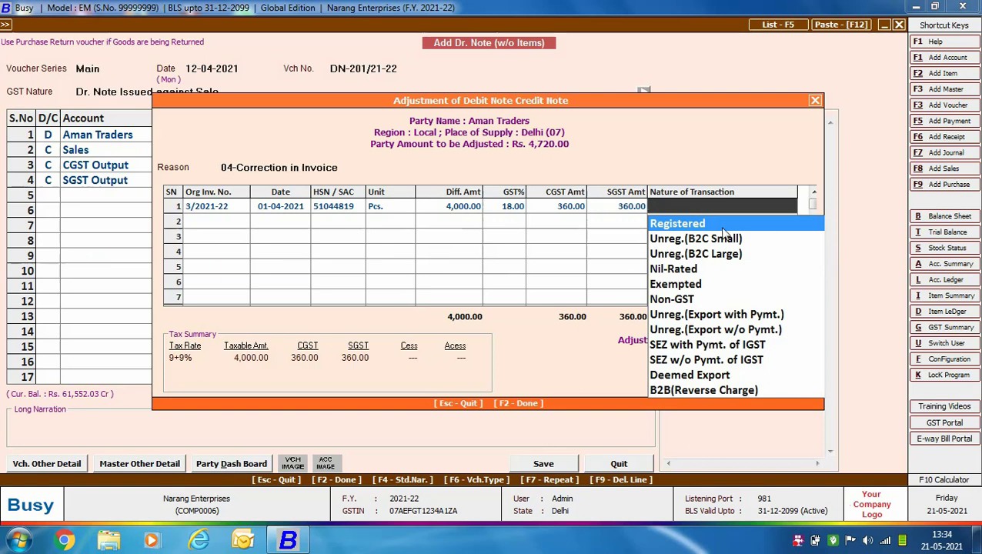
left_click(712, 227)
Save the GST adjustment and confirm saving the debit note
left_click(790, 367)
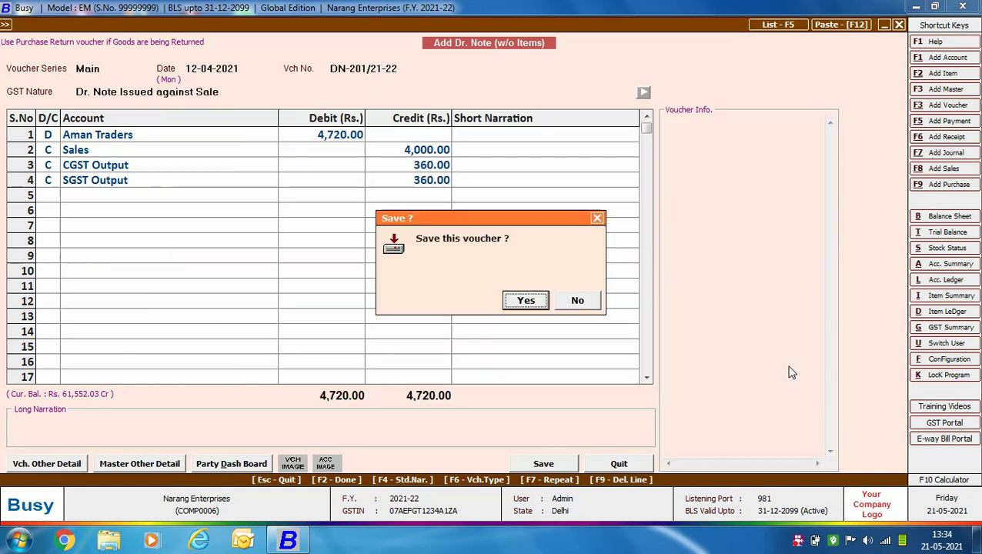
key("Return")
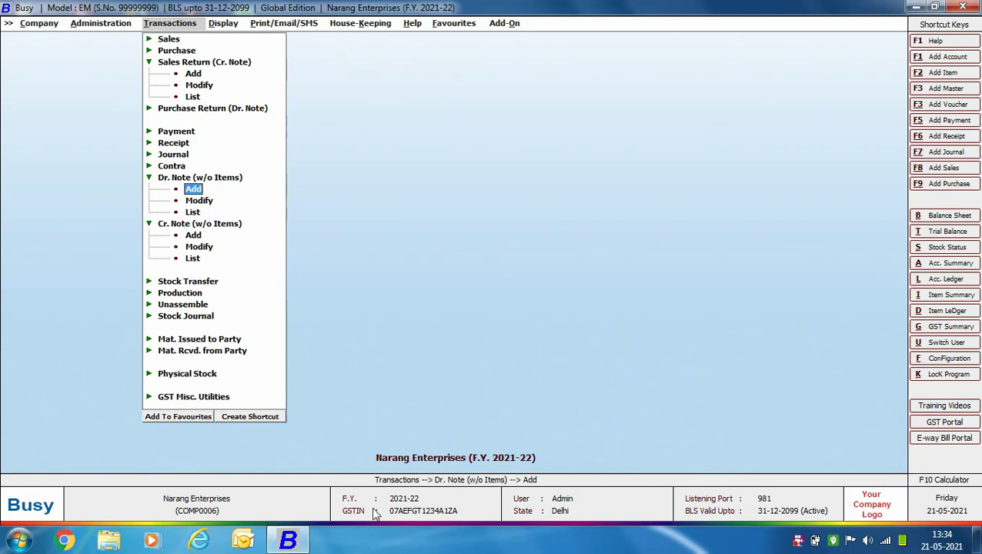
Add debit note DN/202/21-22 with GST nature 'Cr. Note Received against Purchase'
key("Return")
key("Return")
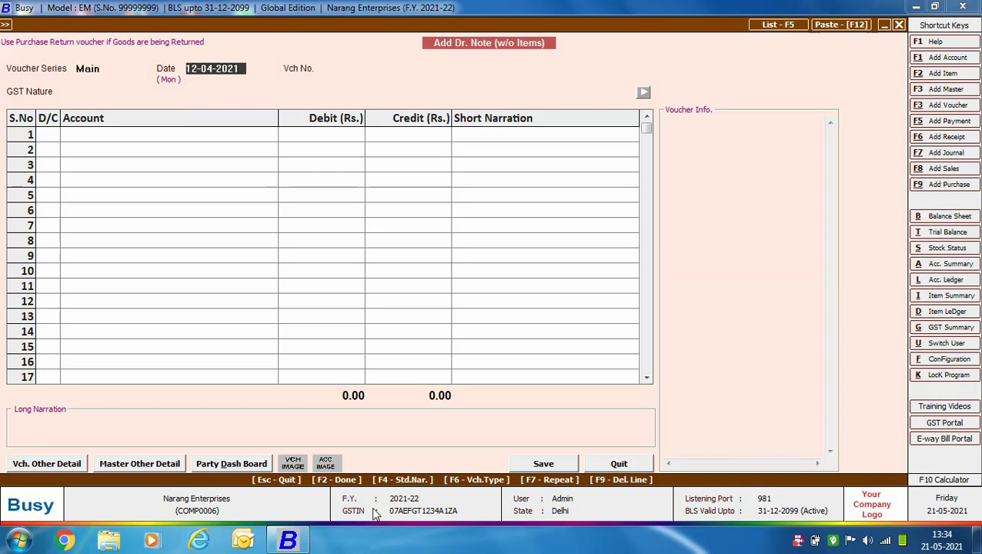
key("Return")
type("DN/202/21-22")
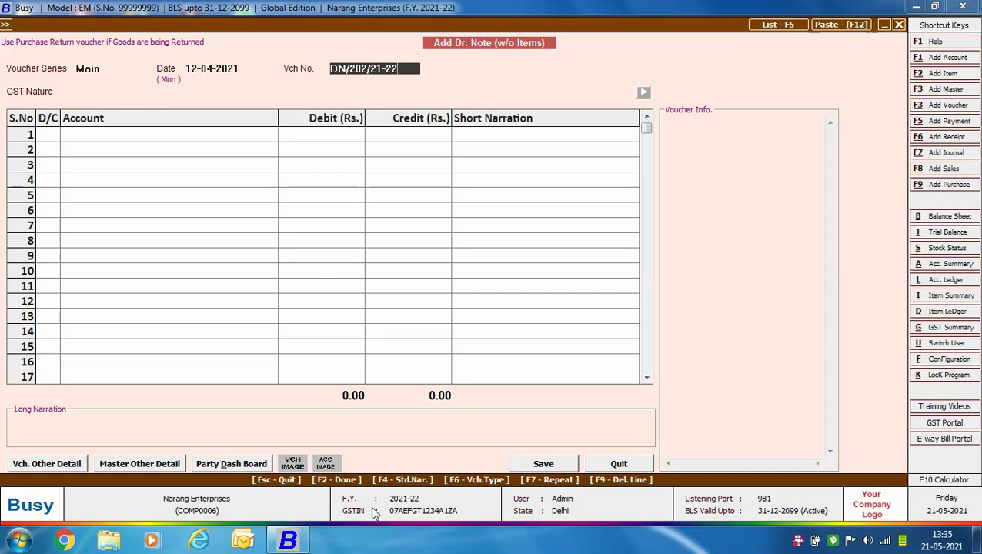
key("Return")
key("Down")
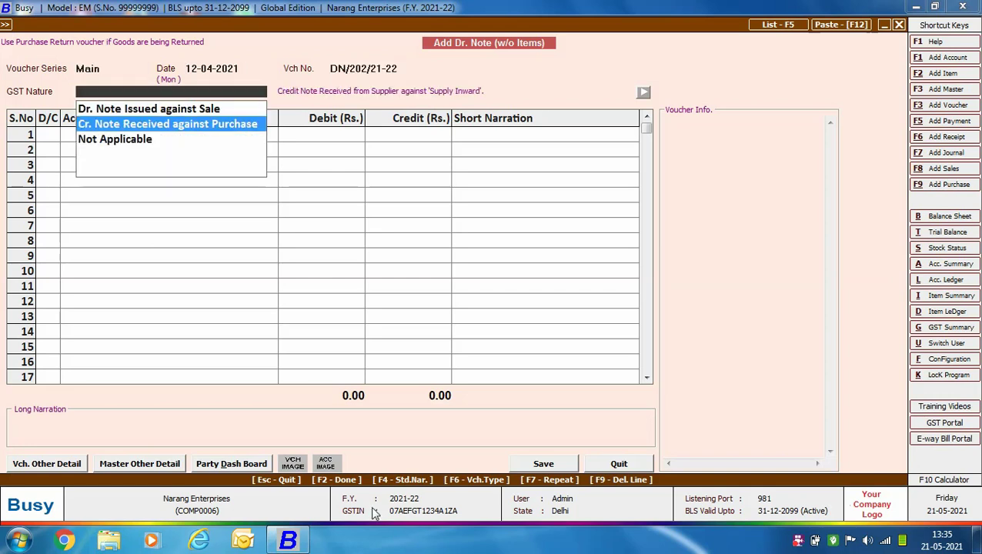
key("Return")
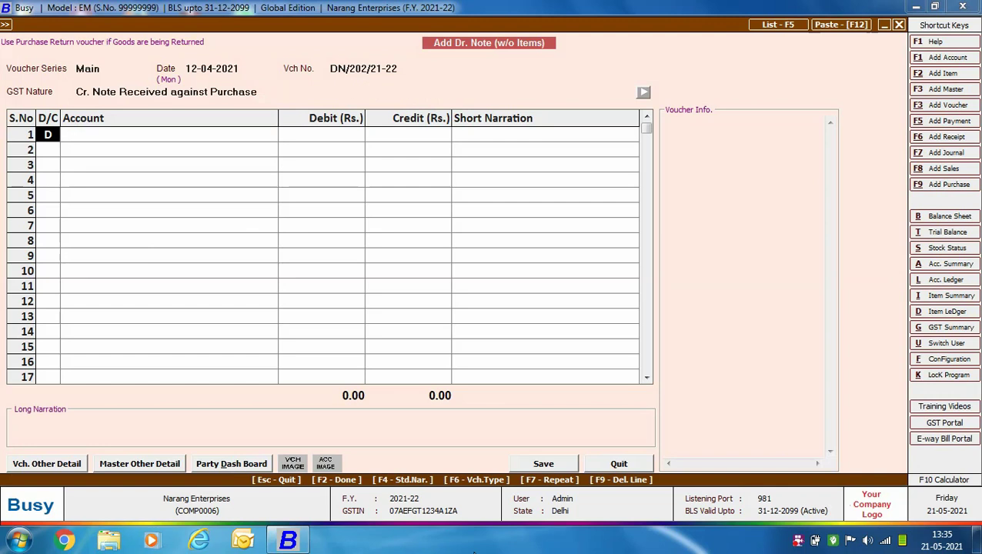
Debit Rana Traders 35,400
key("Return")
type("ra")
key("Down")
key("Down")
key("Return")
type("35,400")
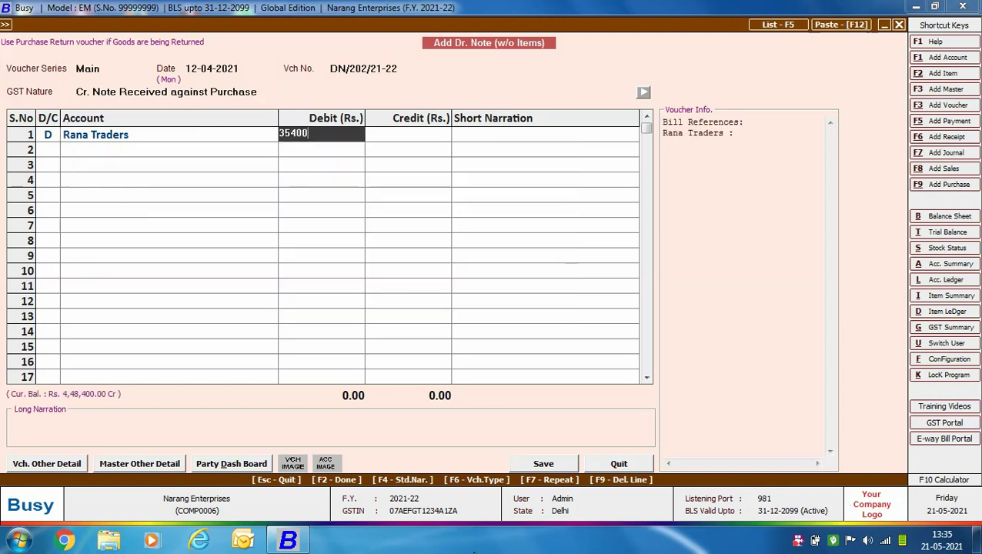
key("Return")
Credit Purchase 30,000 and IGST Input 5,400 to balance the lines
key("Return")
key("Return")
type("pu")
key("Return")
type("300000.00")
key("Return")
key("Return")
key("Return")
type("igst")
key("Down")
key("Return")
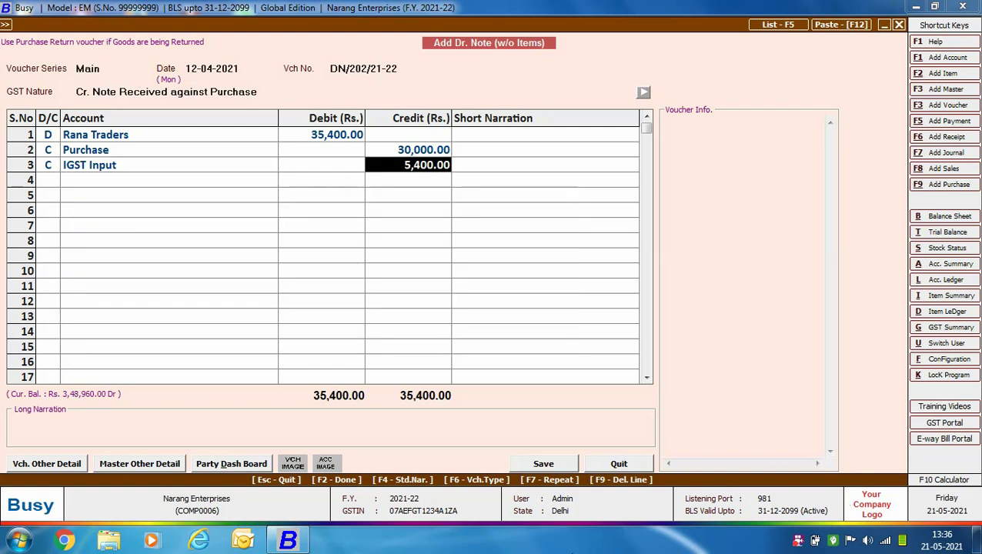
key("Return")
key("Return")
key("Return")
key("Return")
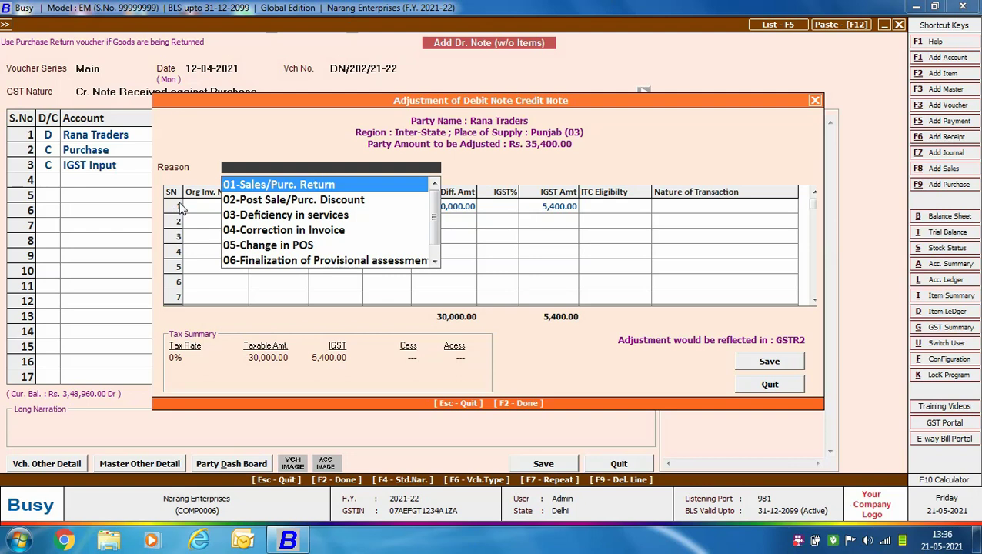
Set the adjustment to 02-Post Sale/Purc. Discount on invoice 02, 18% IGST, Input Goods, Registered
key("Down")
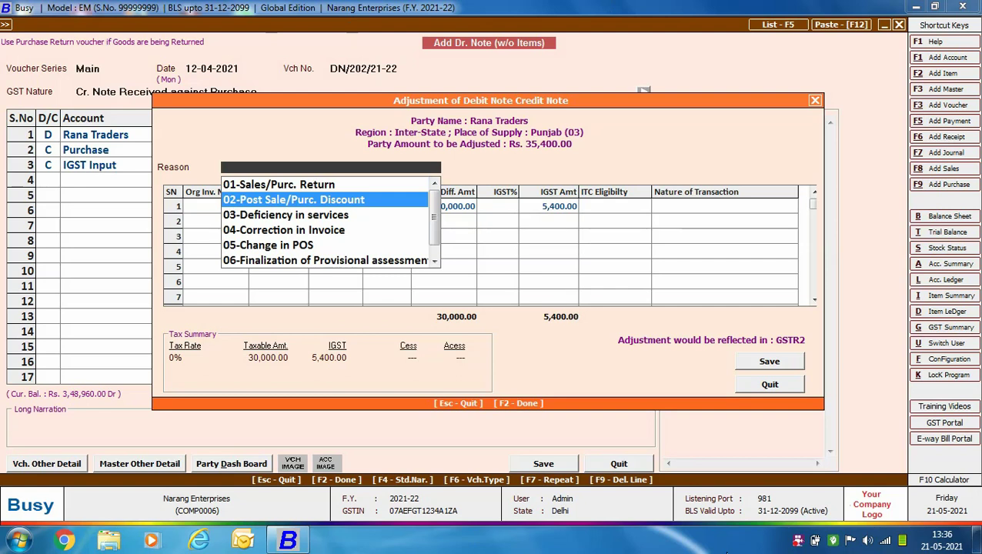
key("Return")
type("02")
key("Return")
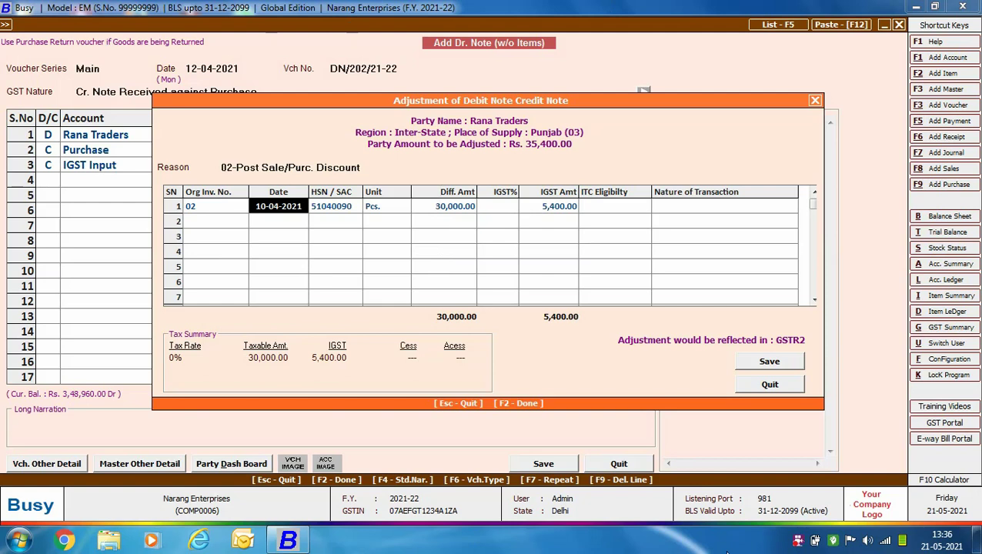
key("Return")
key("Return")
key("Return")
key("Return")
type("18")
key("Return")
key("Return")
key("Return")
key("Return")
key("Return")
left_click(770, 361)
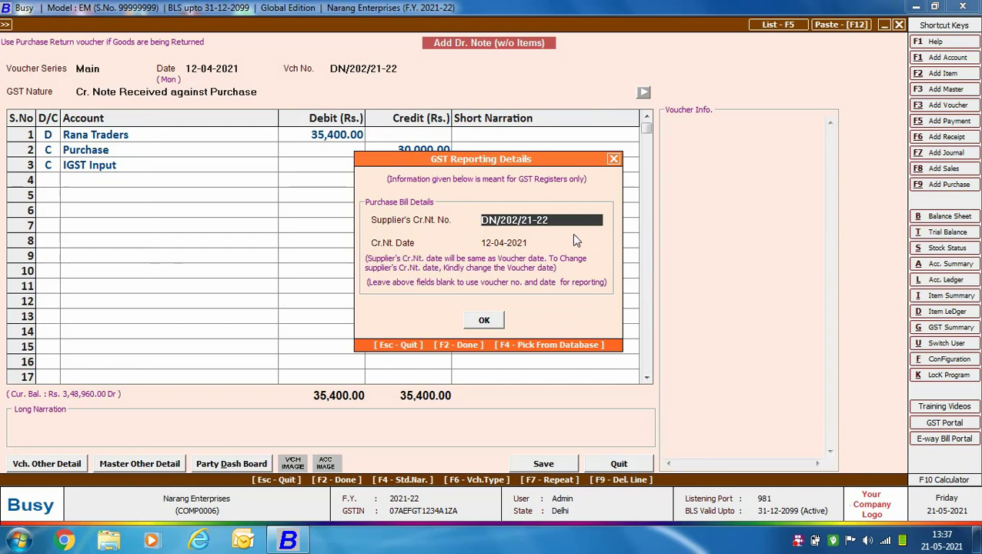
Record supplier's credit note RT/11/21-22 and save debit note DN/202/21-22
type("RT/11/21-22")
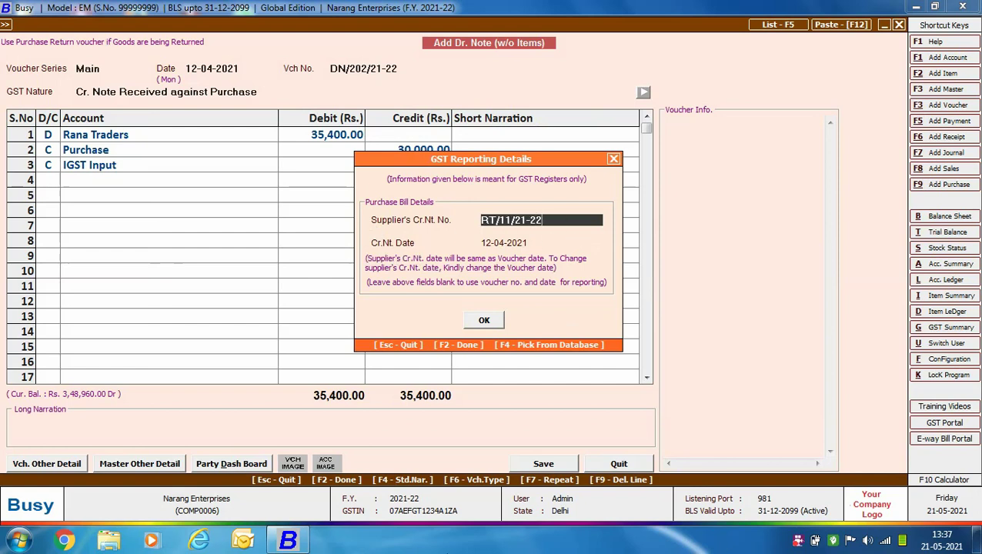
key("Return")
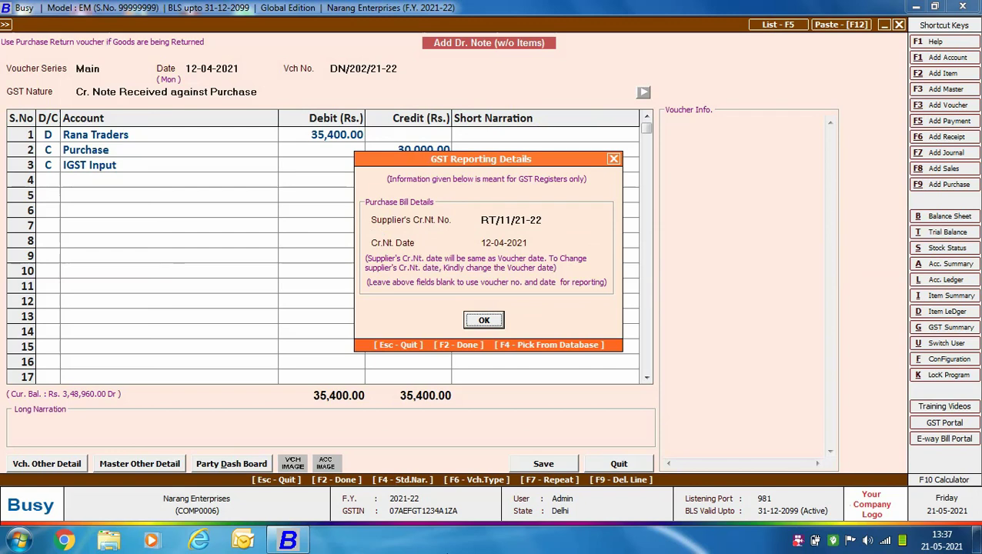
key("Return")
key("Return")
Close the blank debit note and expand Purchase Return (Dr. Note) to its Add option
key("Escape")
key("Escape")
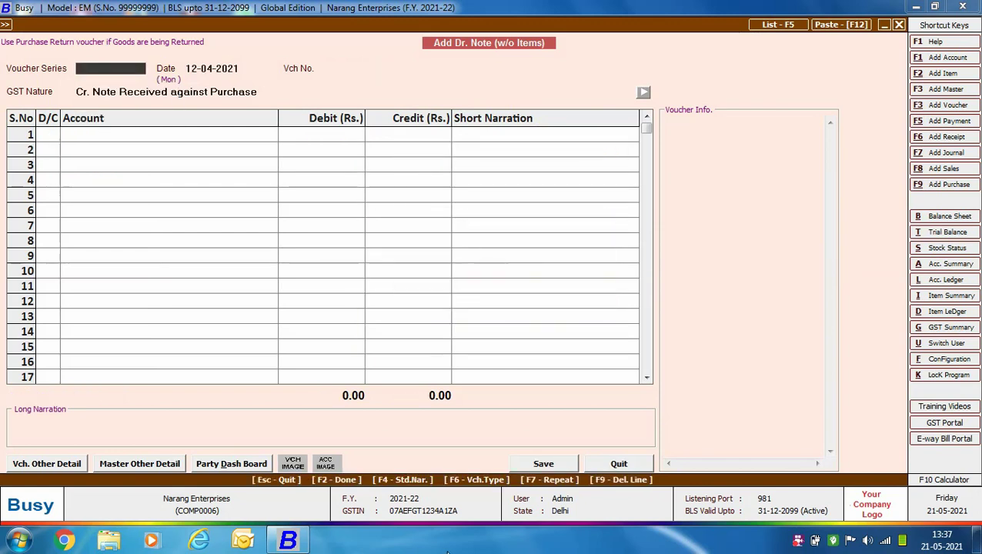
left_click(198, 108)
key("Down")
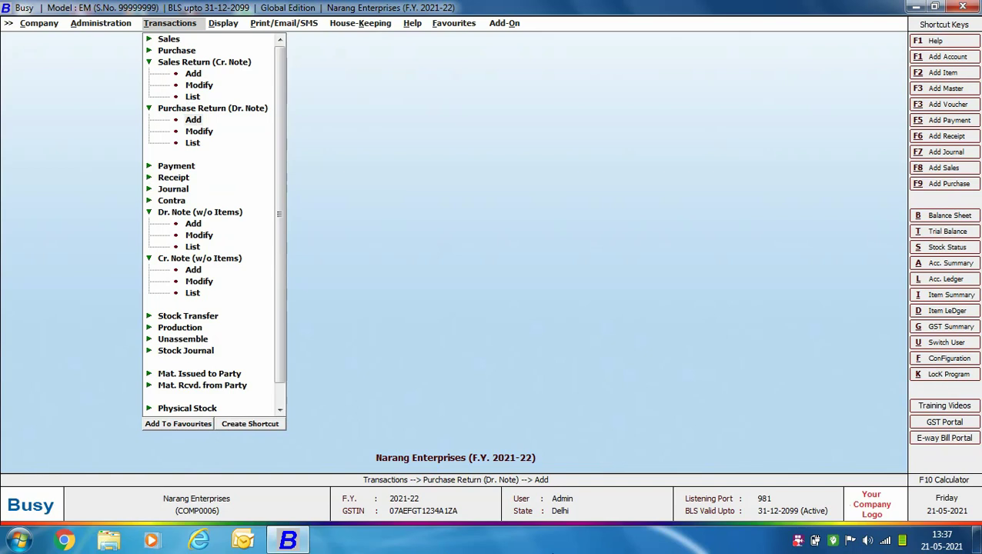
Start purchase return PR/211/21-22 dated 12-04-2021, type L/GST-18%, party Samsung India Pvt. Ltd
key("Return")
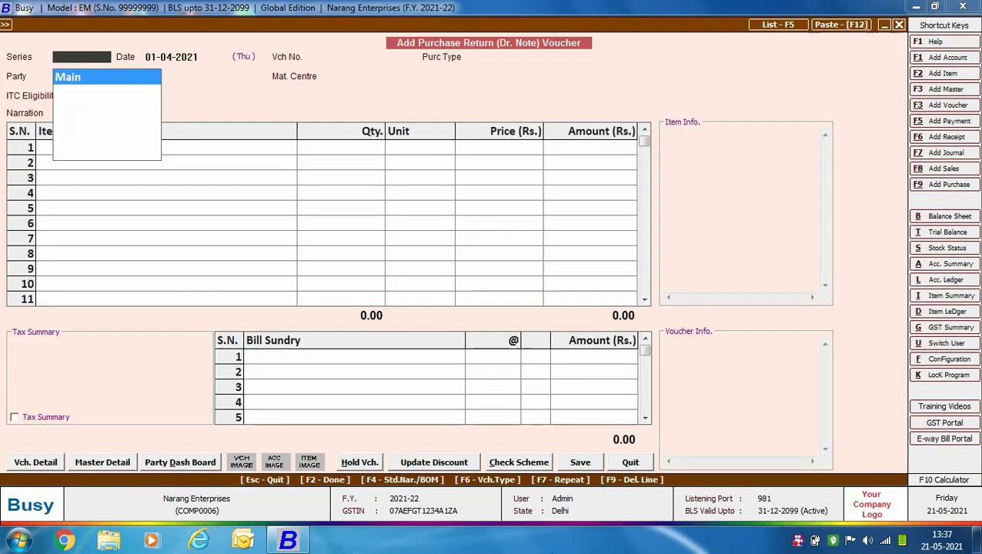
key("Return")
type("12")
key("Return")
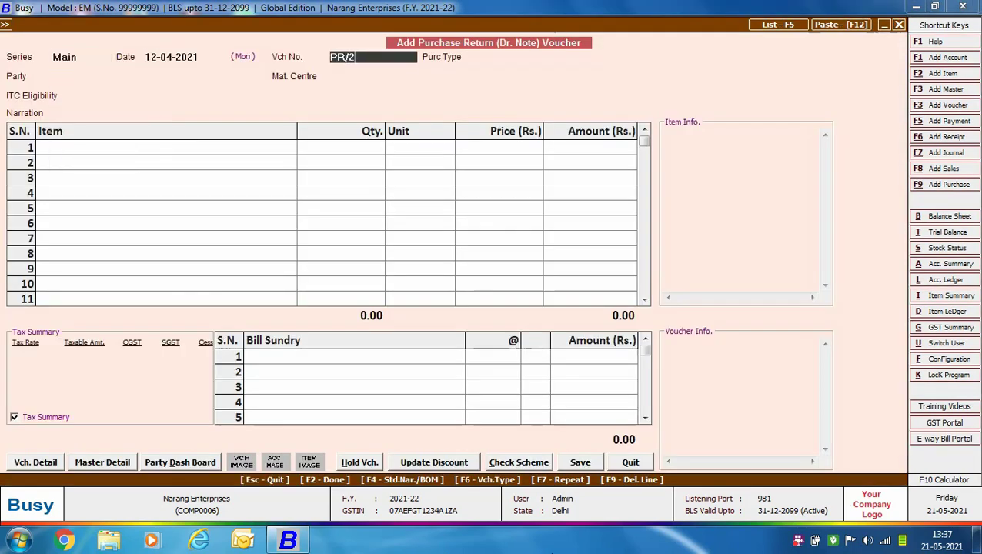
key("Return")
key("Down")
key("Return")
type("SAM")
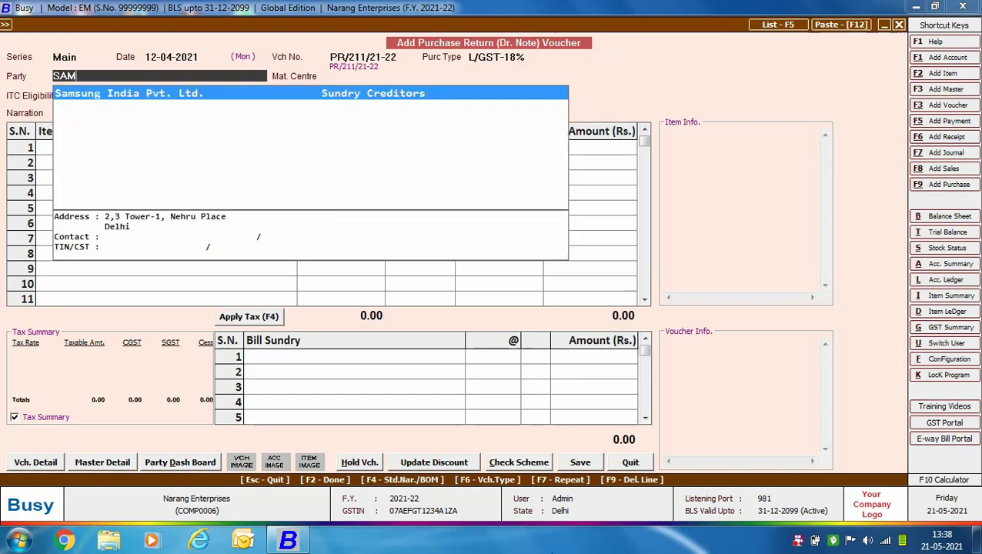
key("Return")
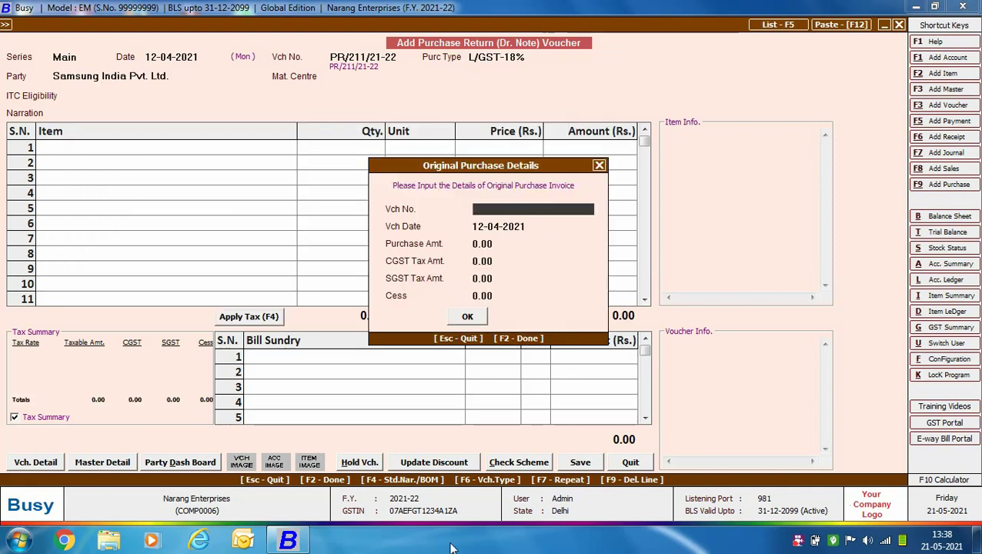
Reference original invoice 01 and return 4 Samsung LED 40" Inch at 40,000.00
type("01")
key("Return")
key("Return")
key("Return")
key("Return")
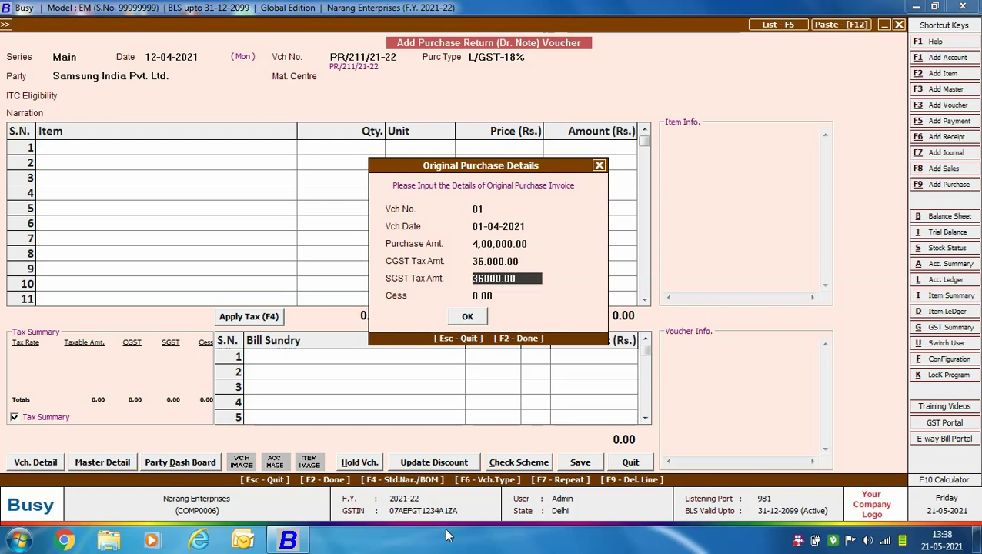
key("Return")
key("Return")
key("Return")
key("Return")
key("Return")
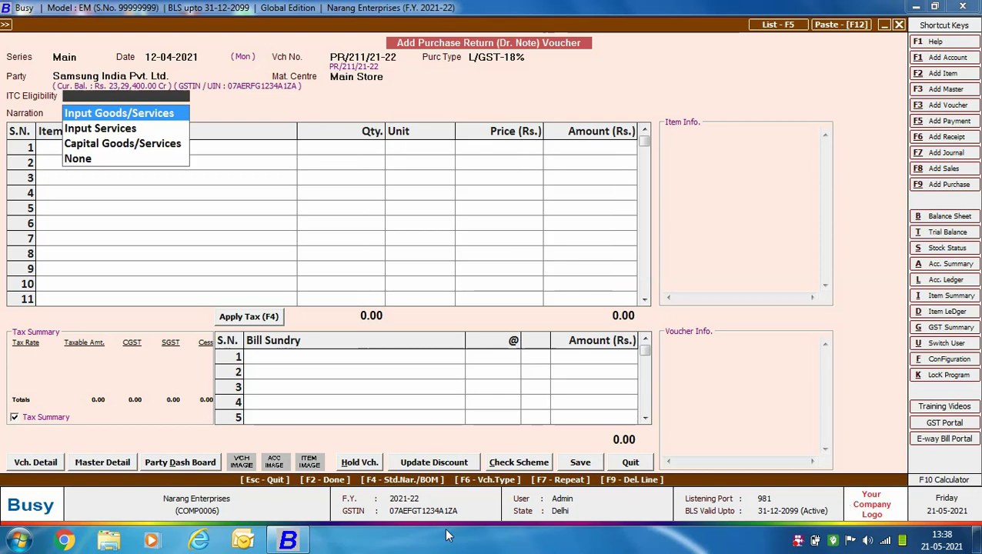
key("Return")
type("4")
key("Return")
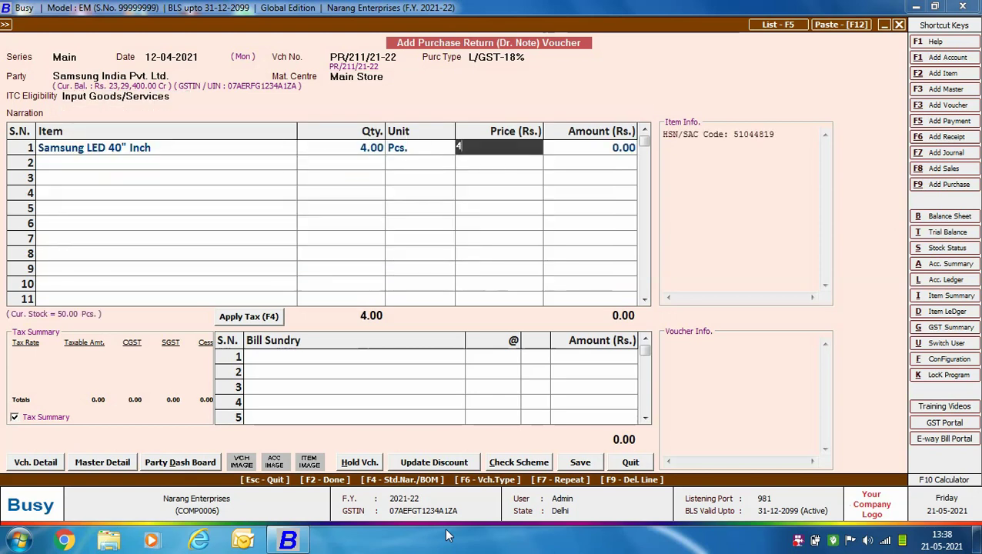
type("40000")
key("Return")
key("Return")
key("Return")
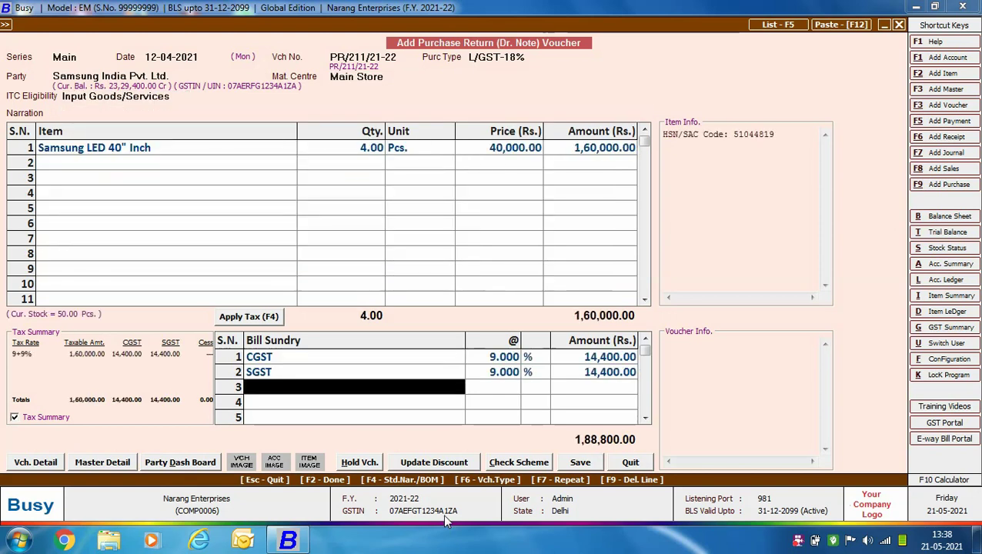
key("Return")
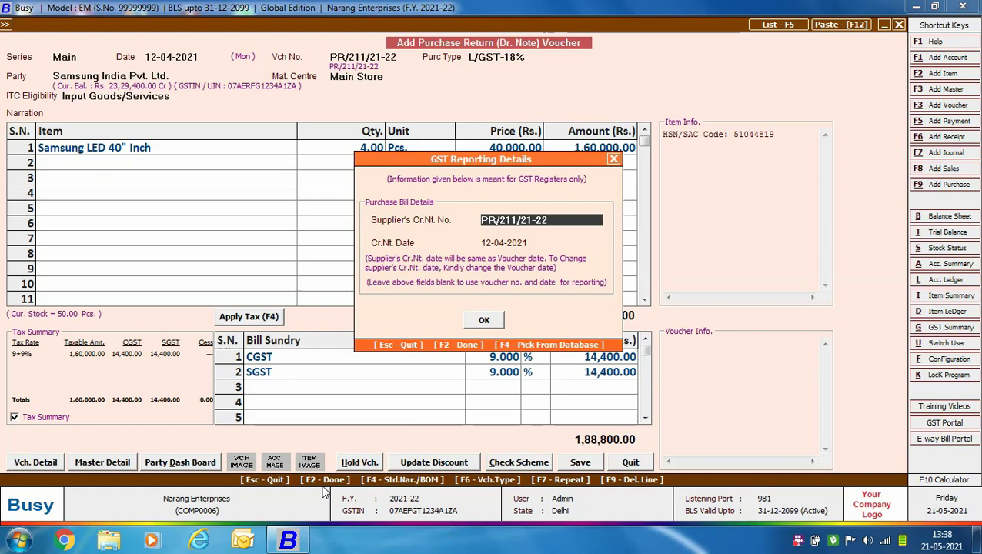
Save the purchase return with supplier's credit note SL/32/21-22 and exit to Transactions
type("SL/3")
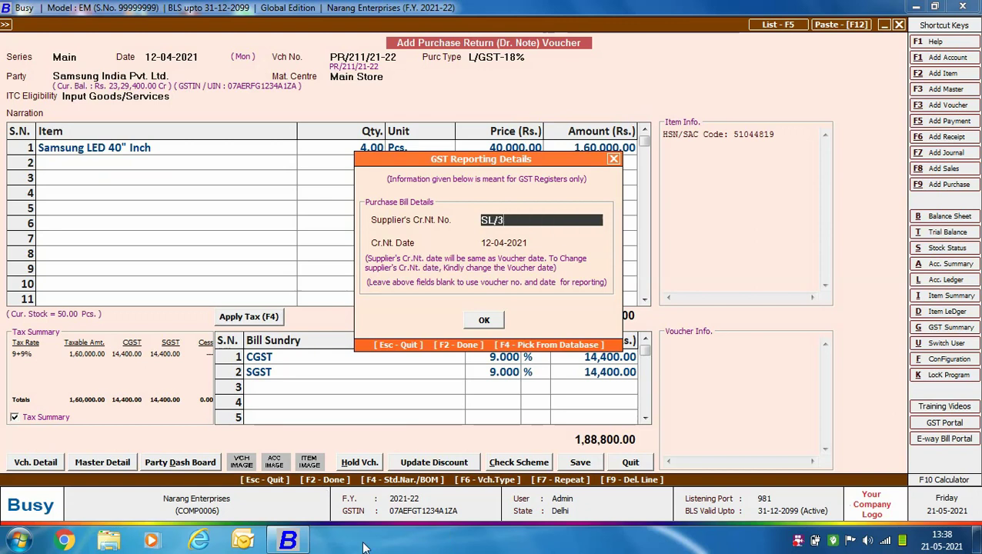
type("2/21-22")
key("Return")
key("Return")
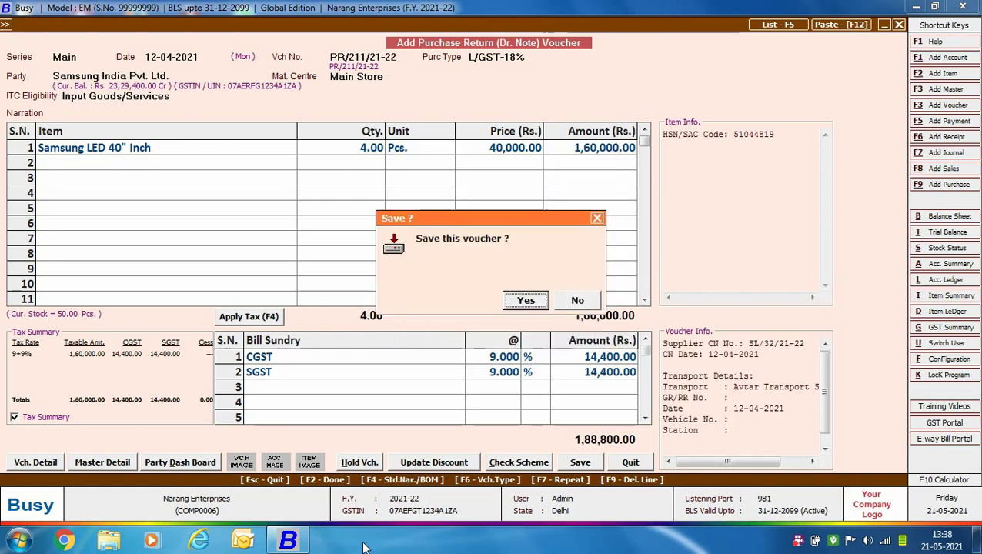
key("Return")
key("Escape")
key("Escape")
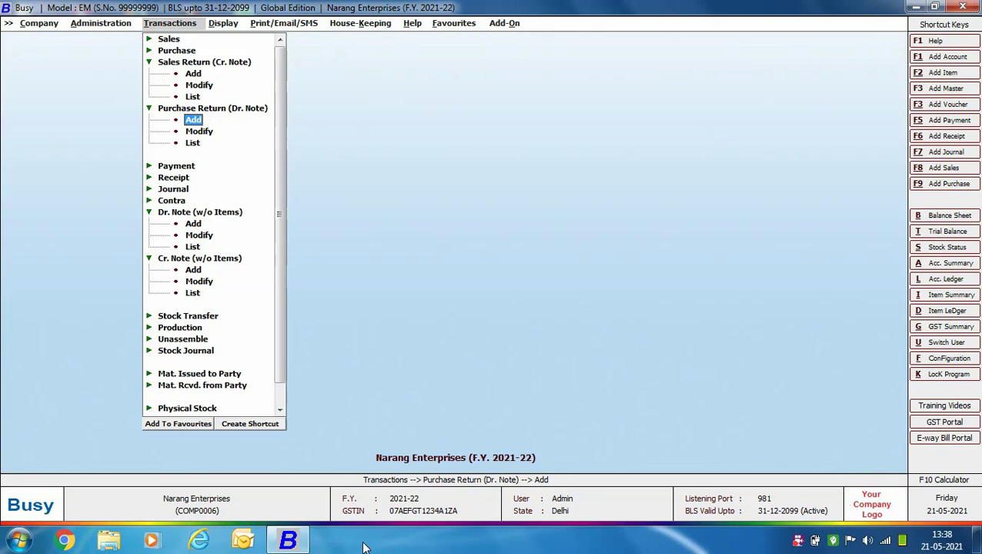
Start credit note CN-102/21-22 dated 12-04-2021 with GST nature Dr. Note Received against Purchase
left_click(193, 271)
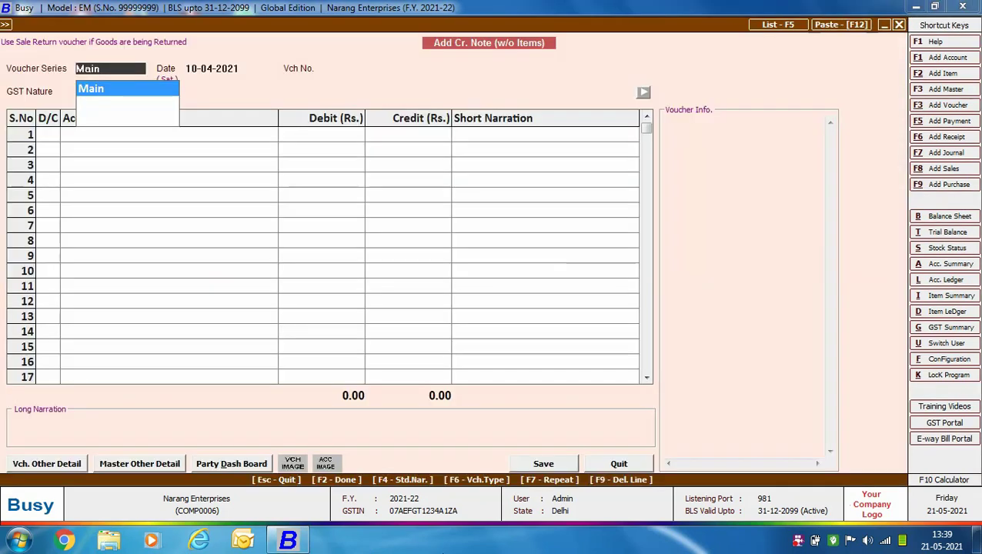
key("Return")
type("12-0")
key("Return")
type("CN-102/21-22")
key("Return")
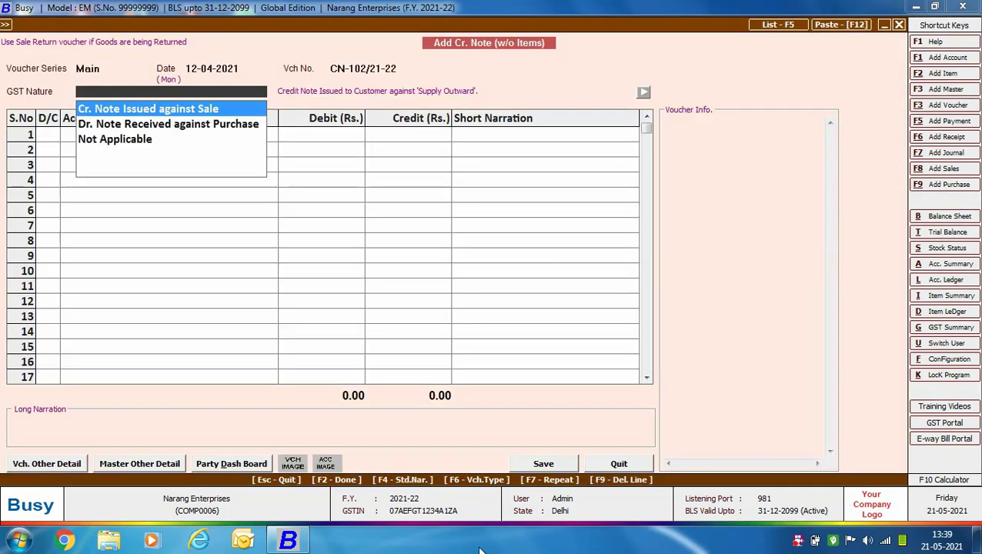
key("Down")
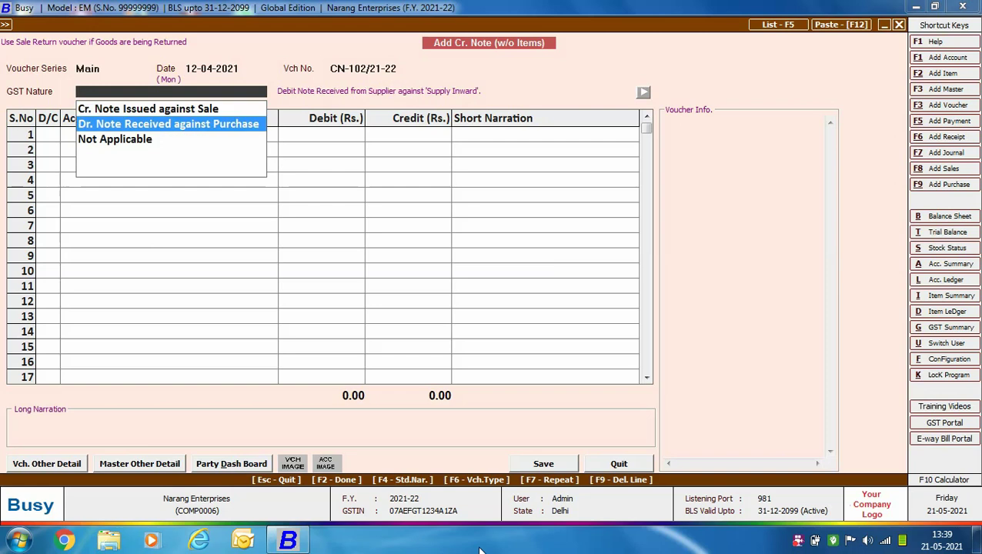
key("Return")
Credit Samsung India 11,800.00, debiting Purchase 10,000.00 plus CGST and SGST Output 900.00 each
key("Return")
type("sAM")
key("Return")
type("11800")
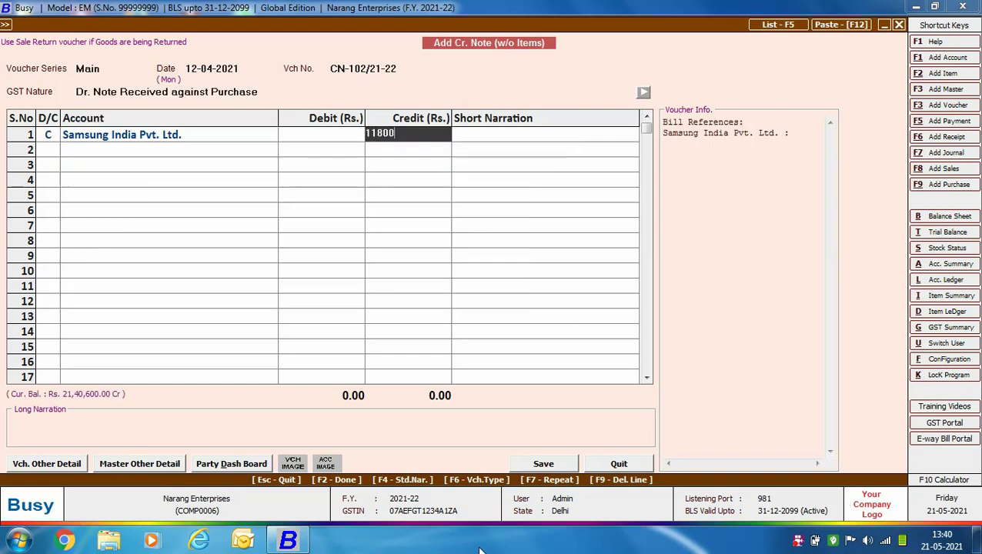
key("Return")
key("Return")
type("pURC")
key("Return")
type("10000")
key("Return")
key("Return")
type("cGS")
key("Return")
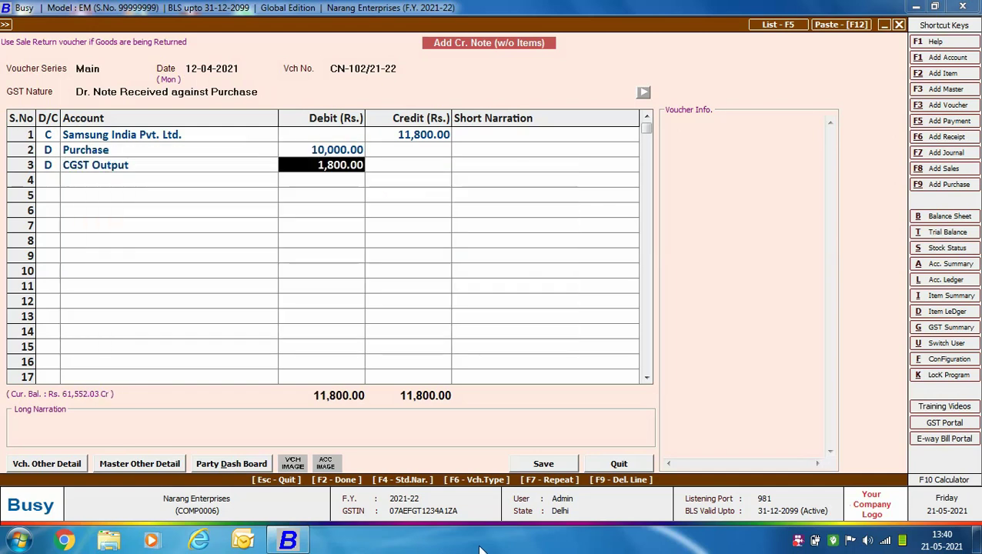
key("Return")
key("Return")
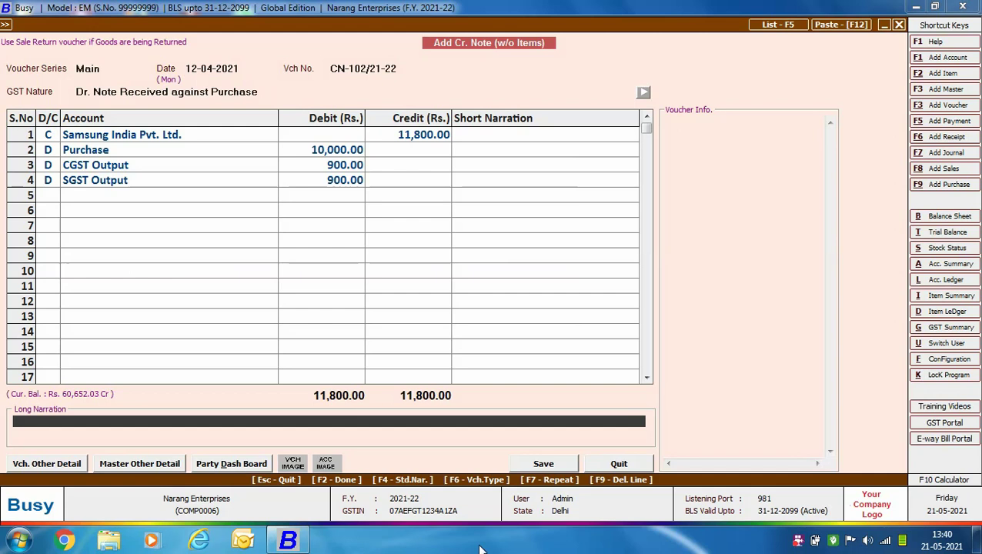
key("Return")
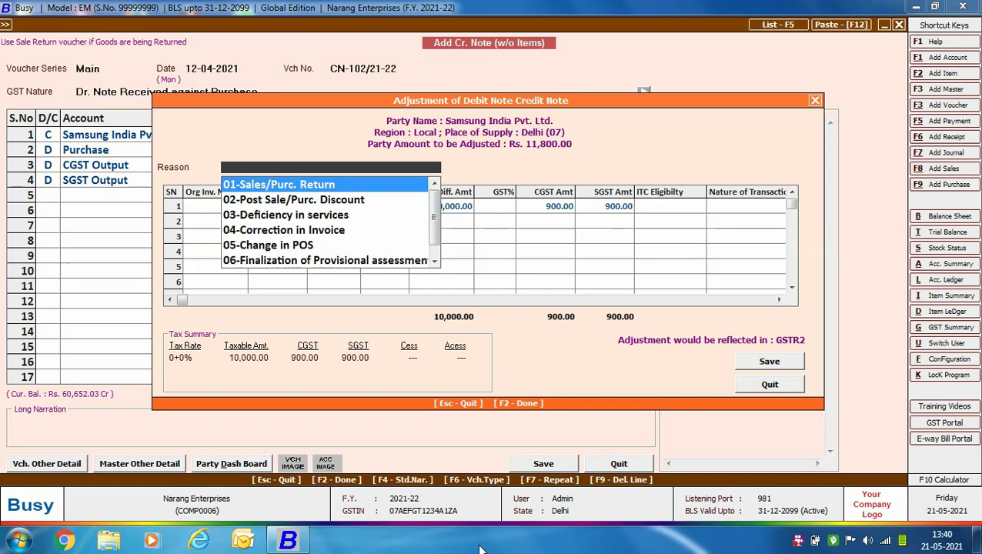
Save the adjustment as 04-Correction in Invoice on invoice 04 at 18% GST, Input Goods
key("Down")
key("Down")
key("Down")
key("Return")
type("04")
key("Return")
key("Return")
key("Return")
key("Return")
key("Return")
type("18")
key("Return")
key("Return")
key("Return")
key("Return")
key("Return")
left_click(787, 361)
key("Return")
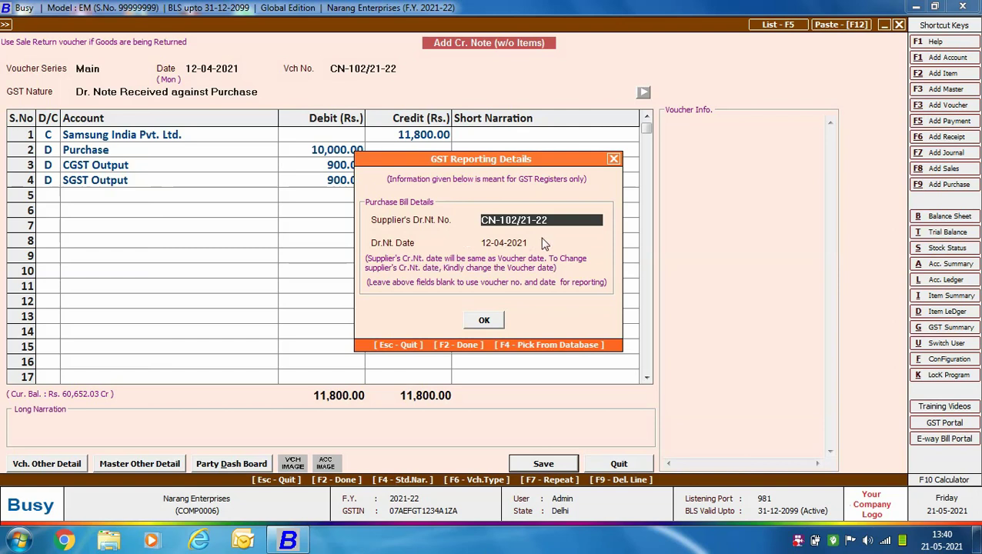
Replace the supplier's debit note number with SL/33/21-22, save the credit note, and exit
key("BackSpace")
type("SL/33/21-22")
key("Return")
key("Return")
key("Return")
key("Escape")
key("Escape")
key("Escape")
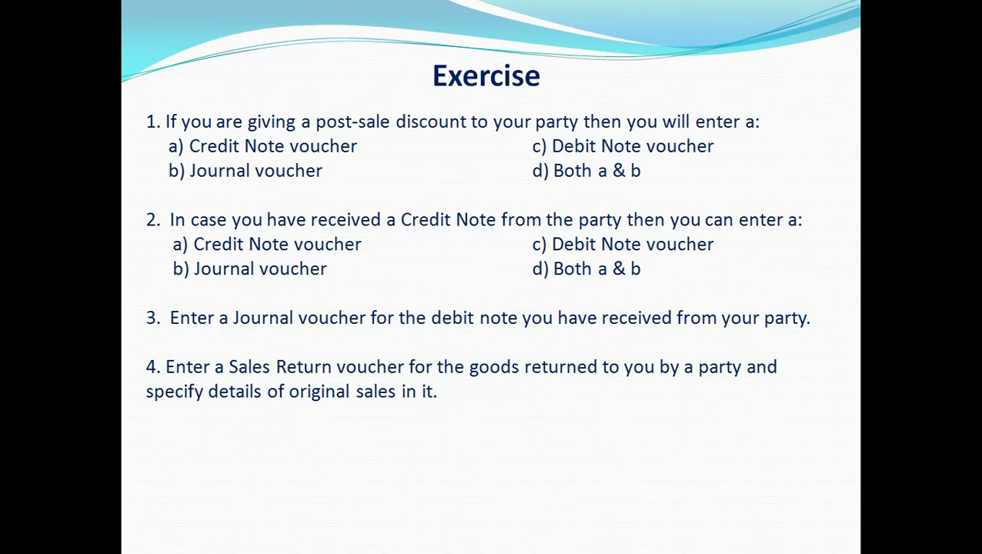
Advance the slideshow to the Answers slide
key("Right")
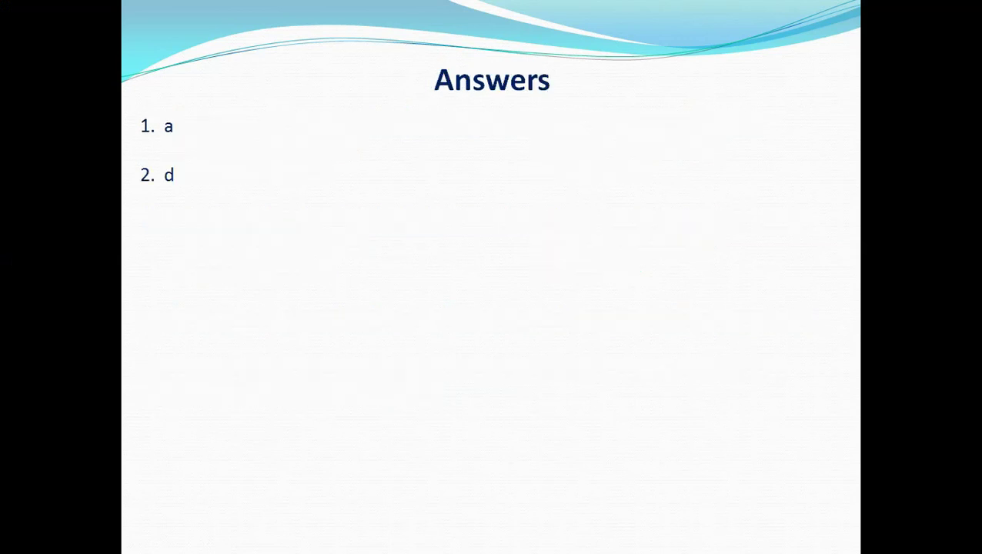